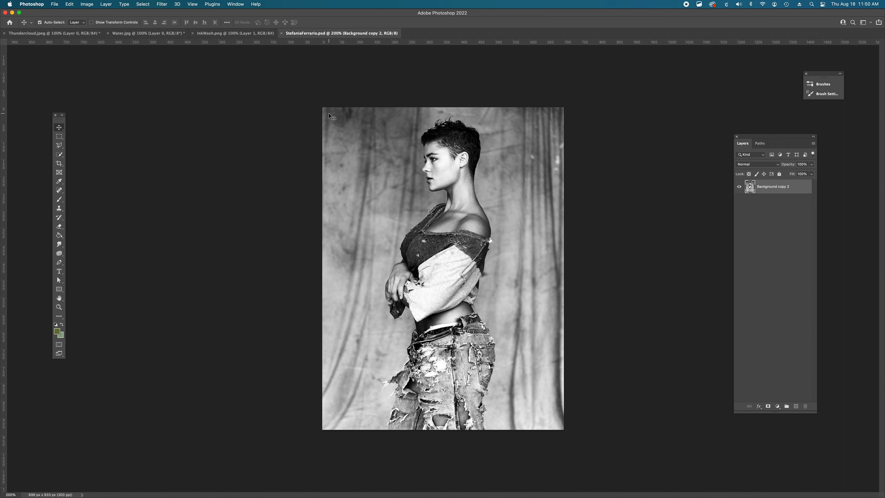
Display the saved path outlining the woman and examine its anchor points closely from her hair down to the torn jeans.
left_click(760, 143)
left_click(761, 155)
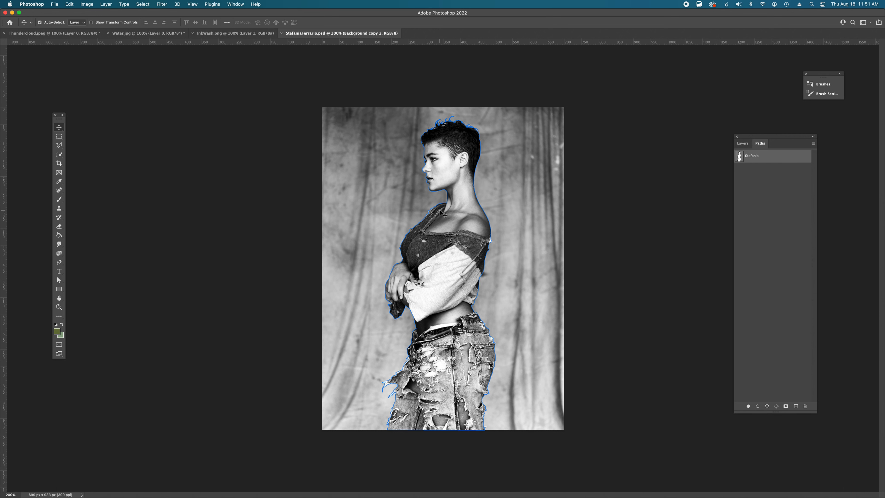
left_click(452, 255, "super")
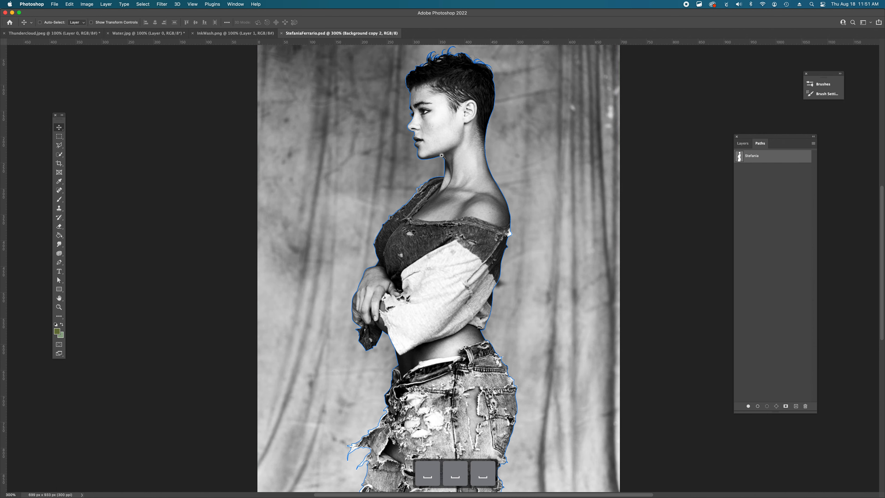
key("a")
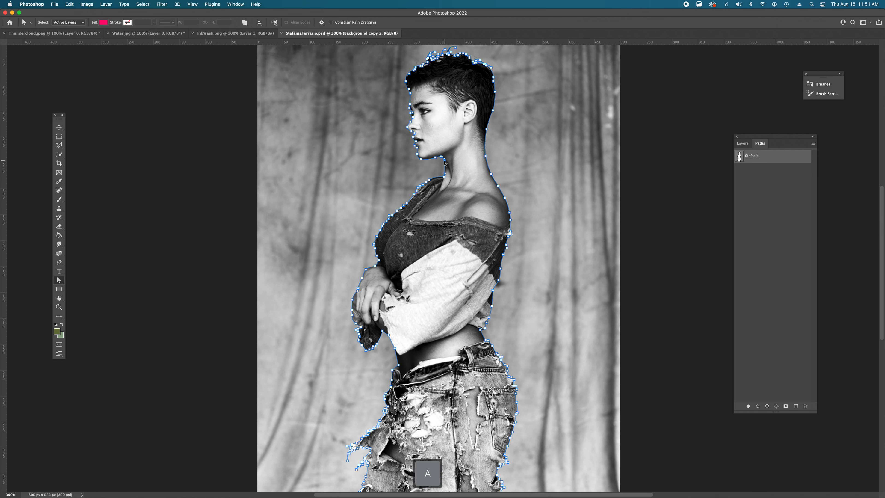
left_click(462, 230, "super")
left_click(461, 231, "super")
left_click_drag(587, 264, 565, 234)
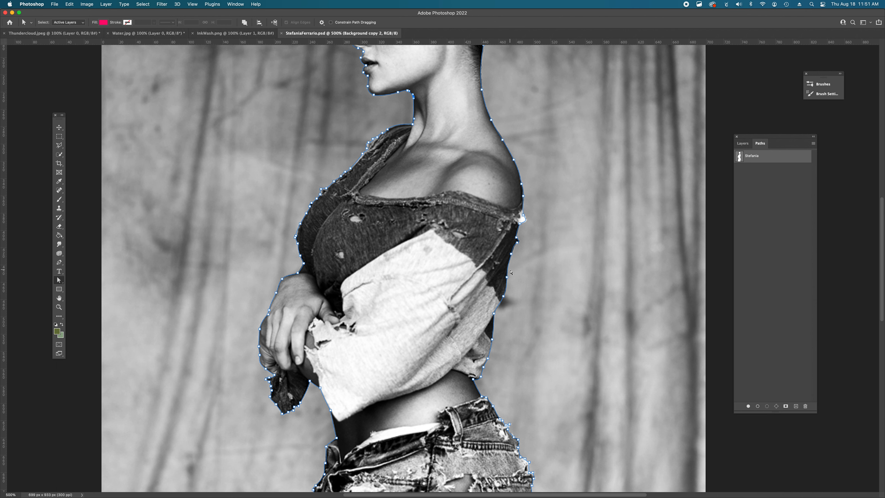
scroll(525, 219, "up", 5)
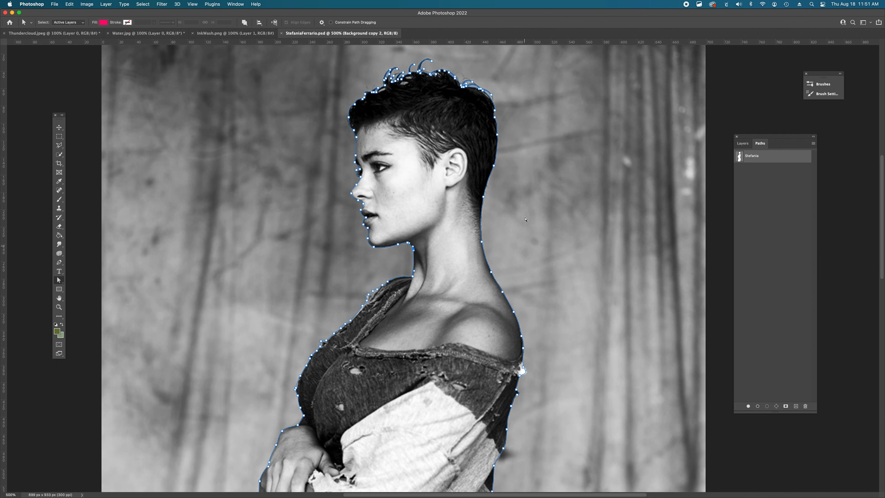
scroll(525, 220, "down", 4)
scroll(526, 219, "down", 6)
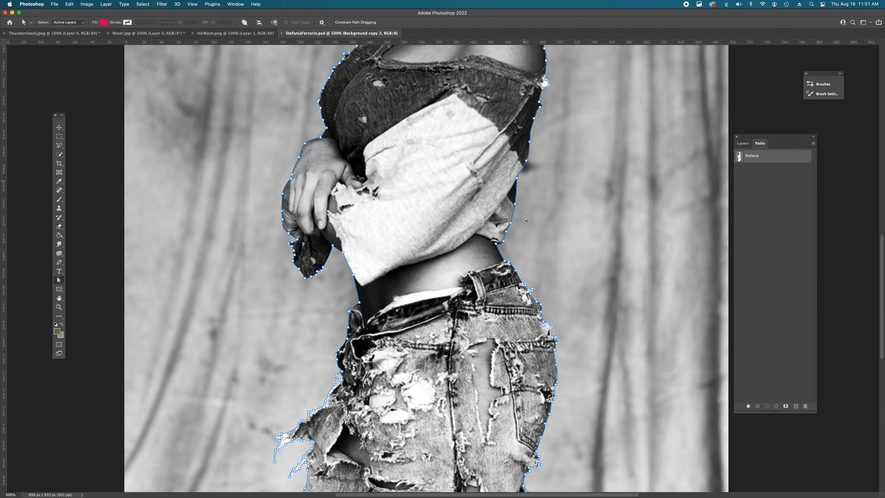
scroll(536, 322, "down", 2)
scroll(536, 323, "up", 7)
scroll(535, 322, "up", 3)
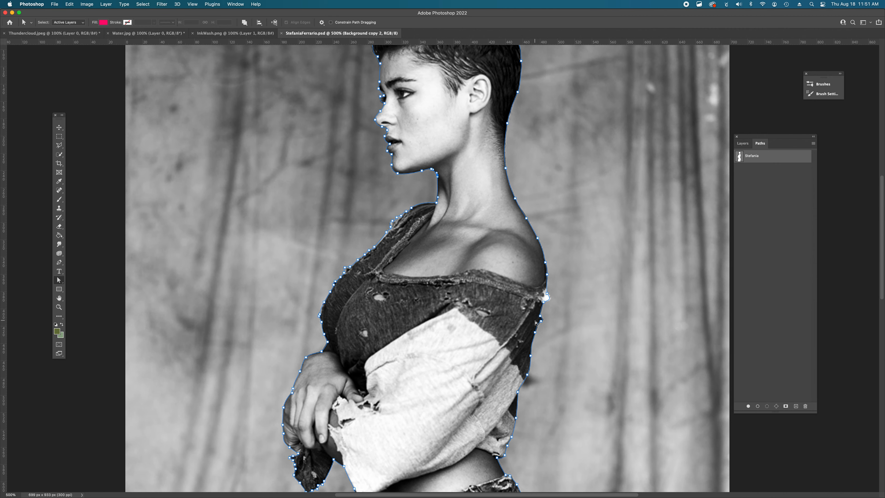
key("super+minus")
key("super+minus")
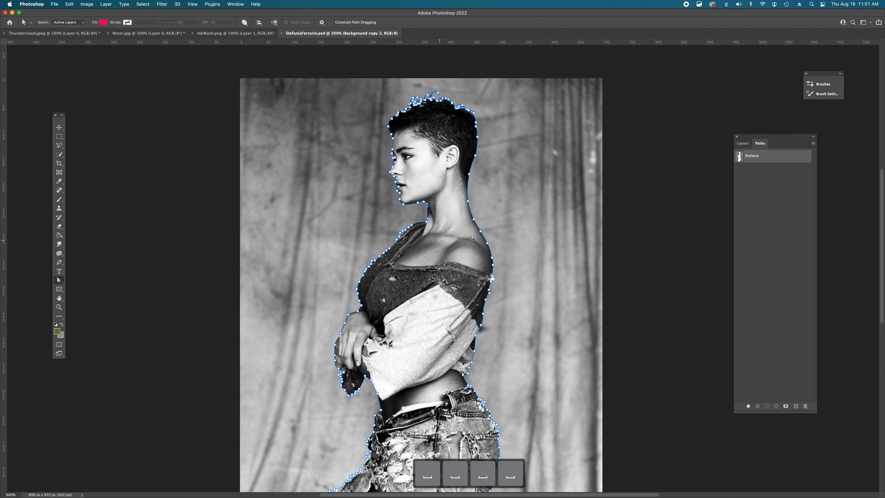
left_click_drag(398, 341, 401, 311)
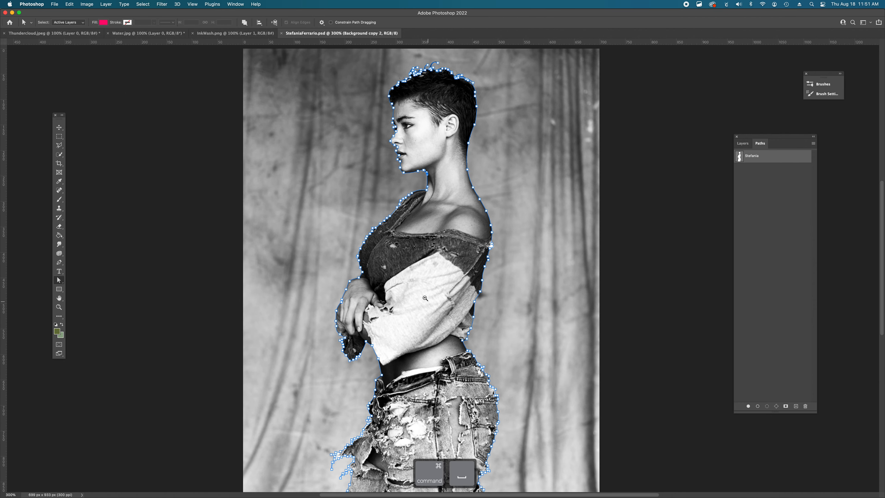
key("super+minus")
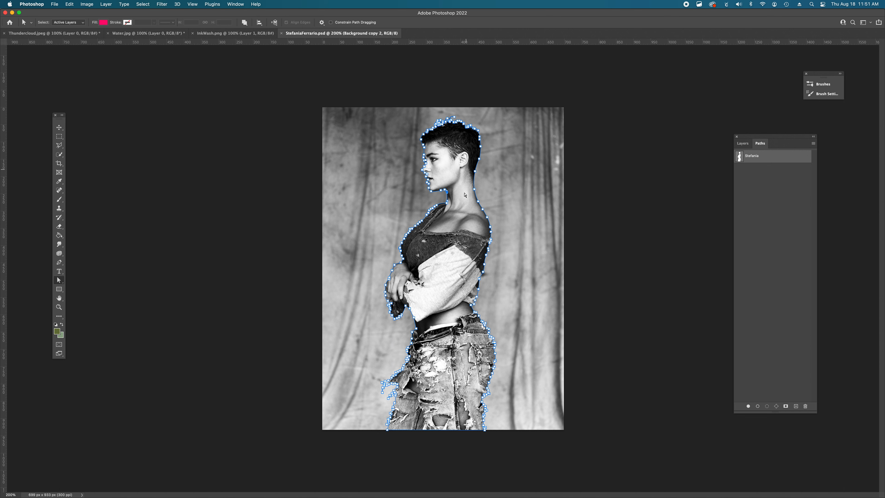
Load the saved path around the woman as a selection.
left_click(770, 232)
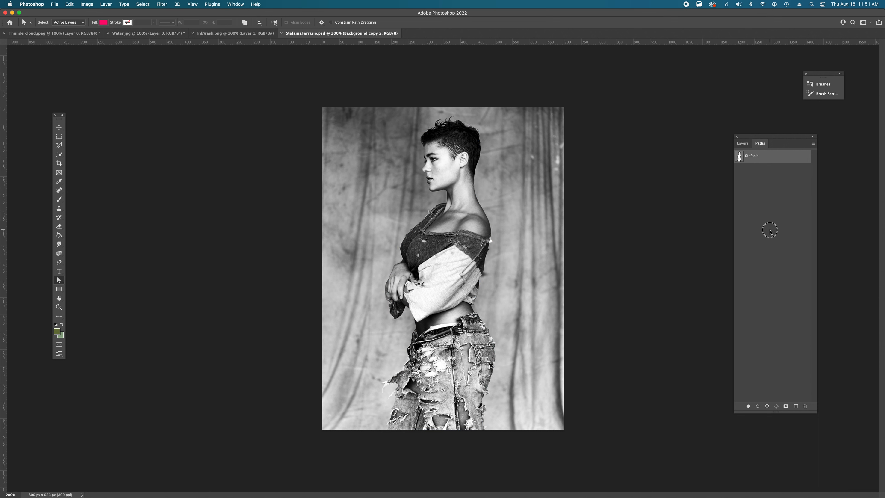
left_click(761, 159)
left_click(767, 407)
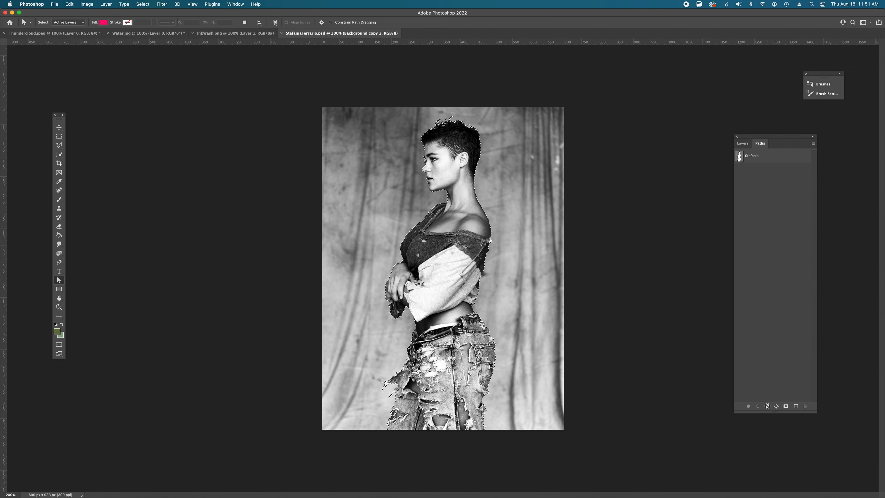
Invert the selection to delete the curtain backdrop around the woman from the Background copy 2 layer, and deselect.
left_click(742, 143)
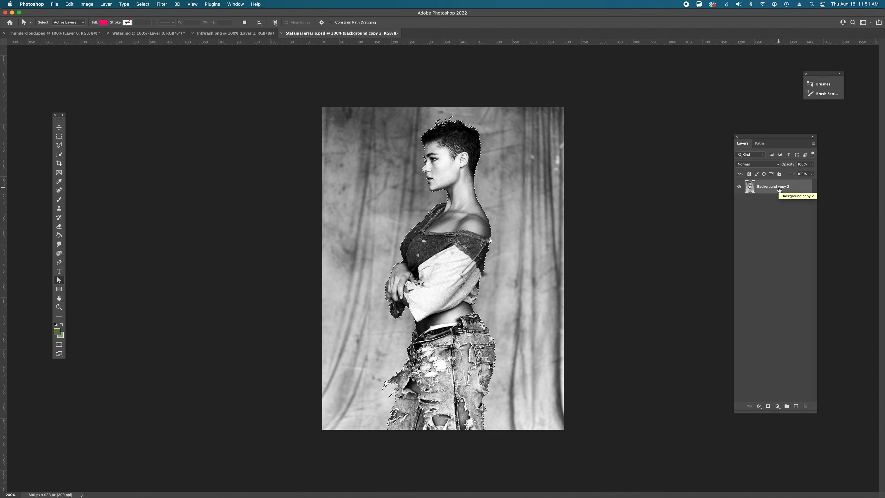
key("super+shift+i")
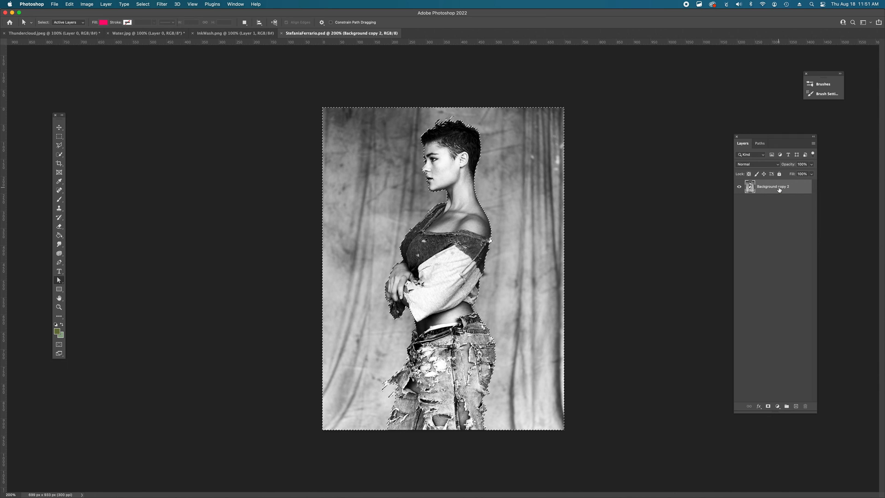
key("BackSpace")
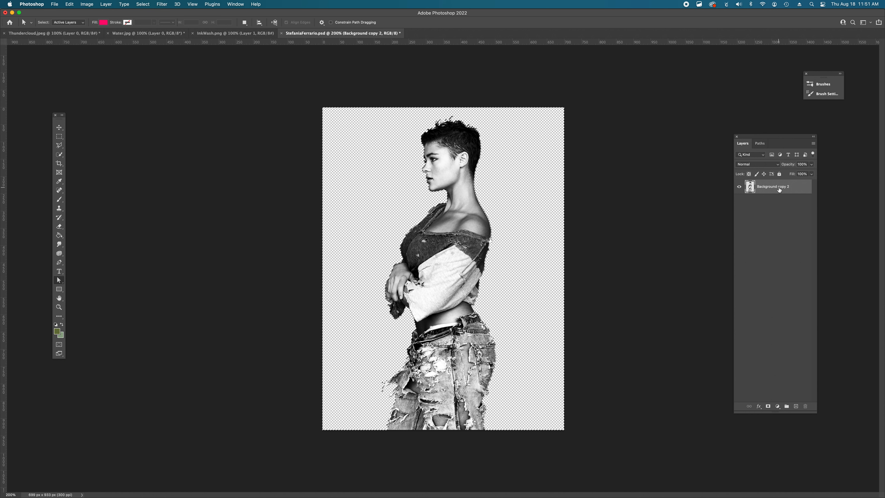
key("super+d")
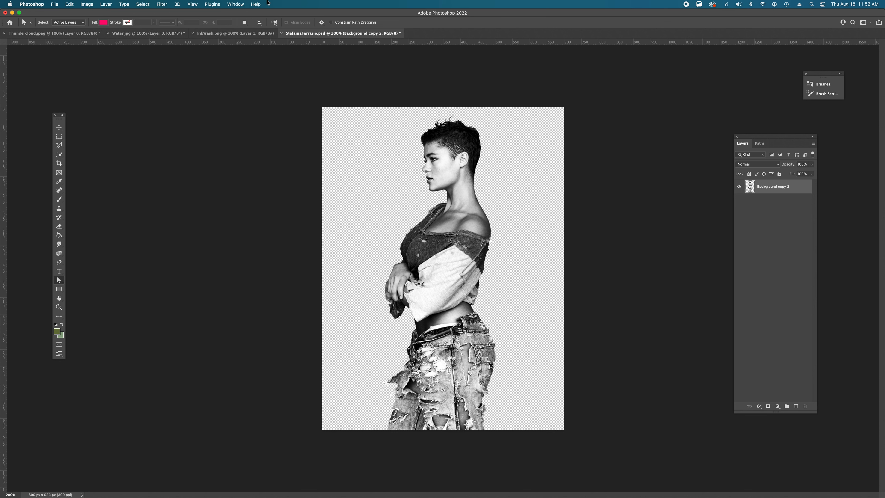
Widen the canvas to 933 pixels, anchoring the image at its right edge so the extra space is added on the left.
left_click(59, 163)
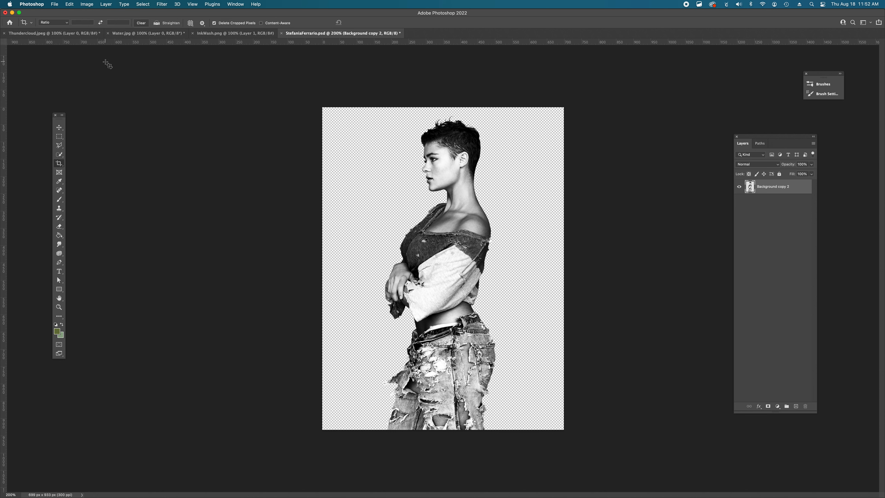
left_click(88, 5)
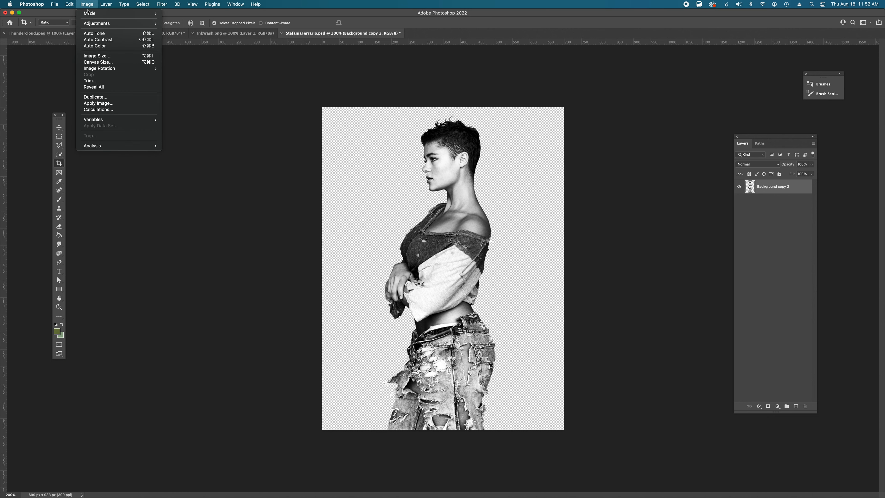
left_click(90, 62)
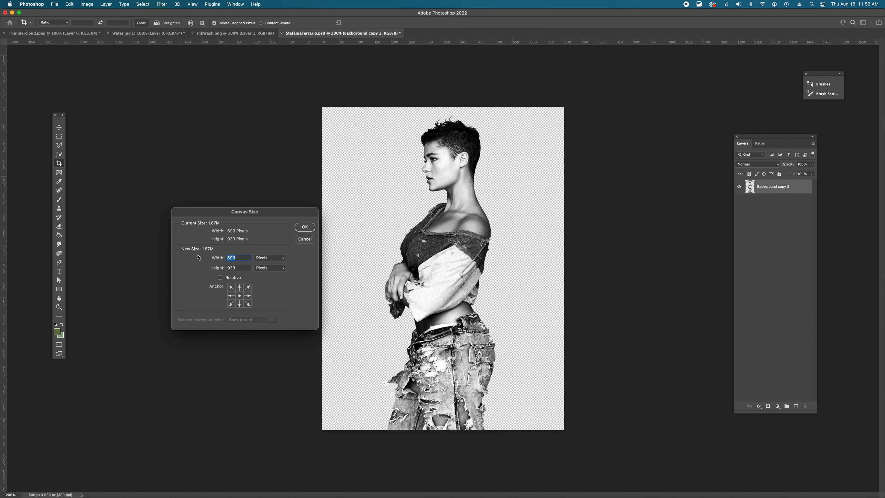
type("933")
left_click(238, 295)
left_click(247, 296)
left_click(306, 231)
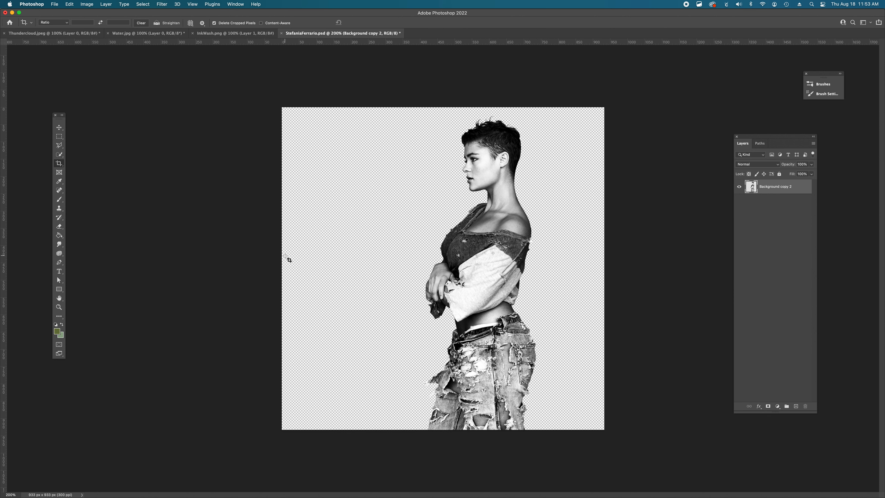
Set the Rectangle tool's fill to the dusty pink #c5b2b2.
left_click(59, 291)
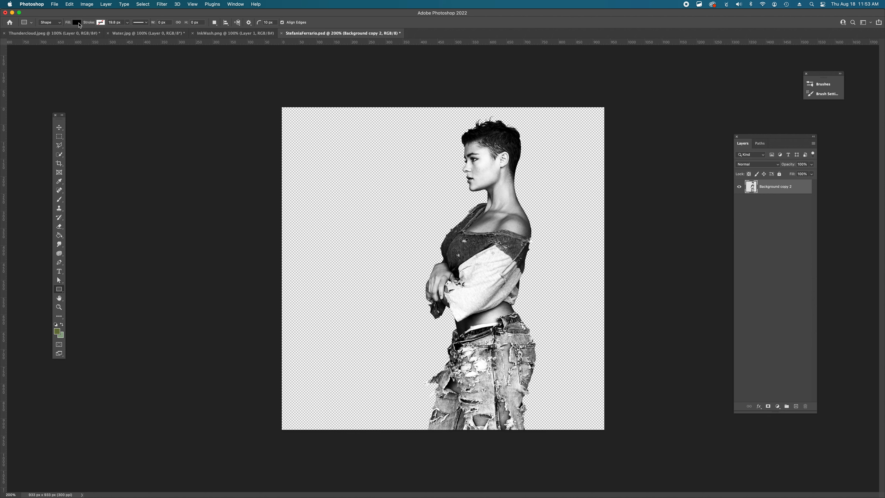
left_click(79, 24)
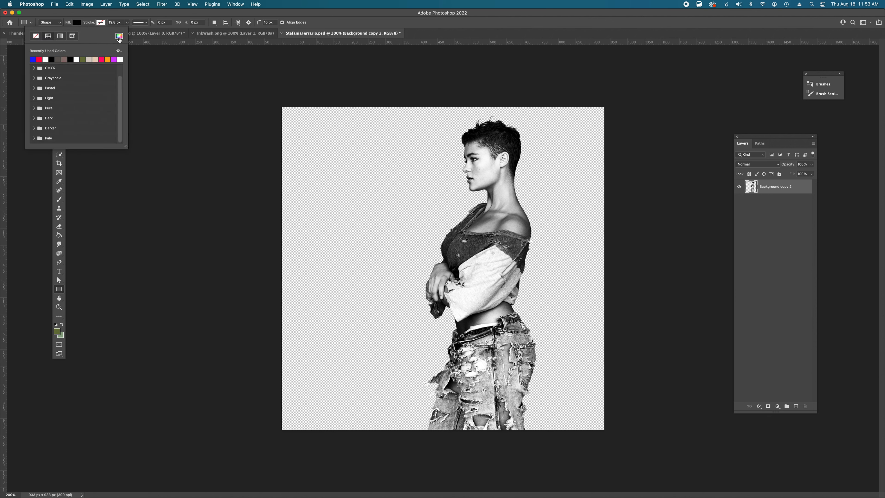
left_click(119, 37)
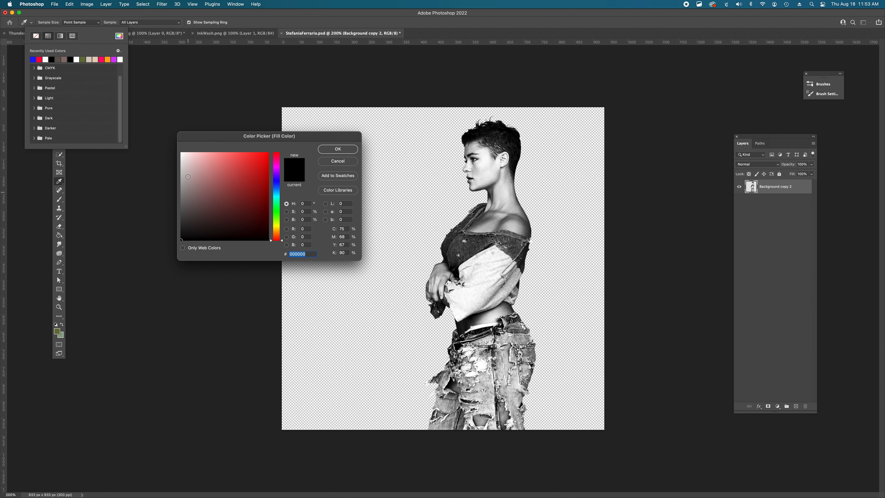
left_click(188, 174)
left_click(188, 172)
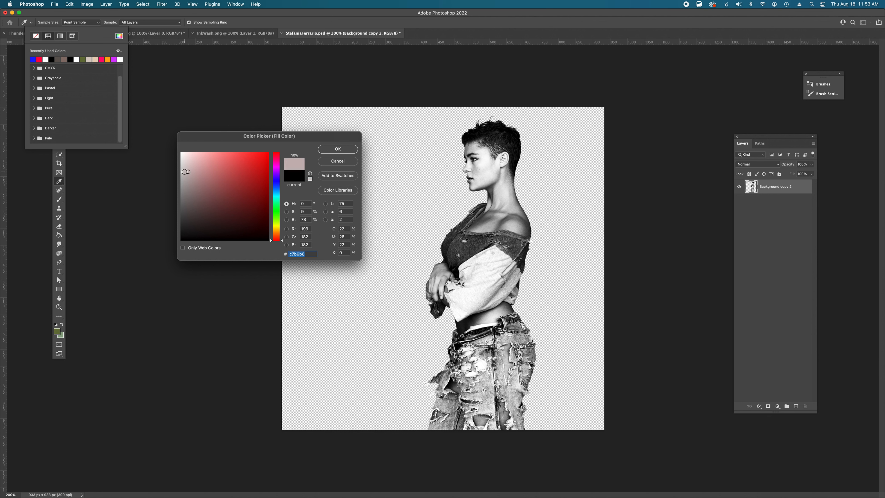
left_click(181, 172)
left_click(189, 170)
left_click(338, 149)
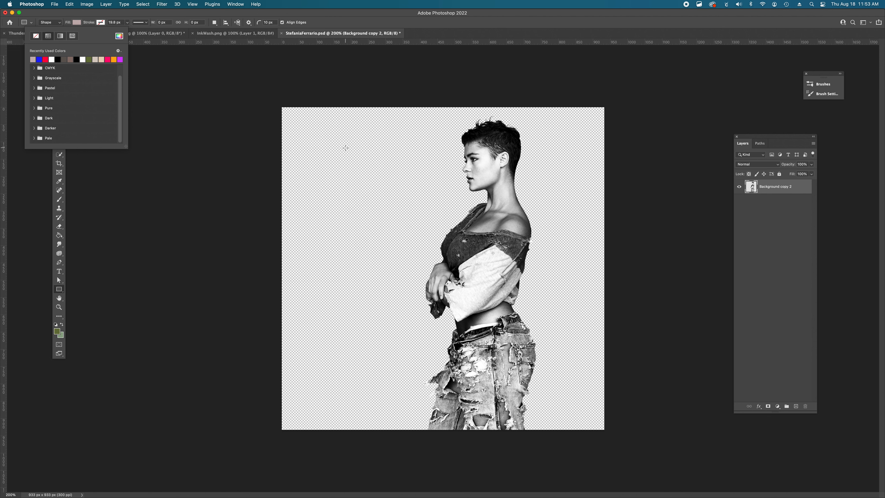
Draw a rectangle of about 1010 by 990 px covering the whole canvas and place its layer beneath the woman's layer.
left_click_drag(275, 98, 624, 440)
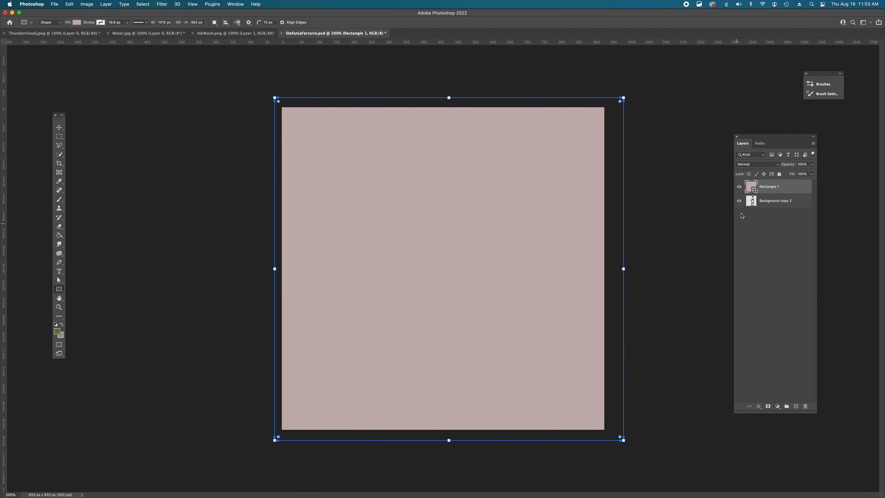
left_click_drag(784, 187, 785, 205)
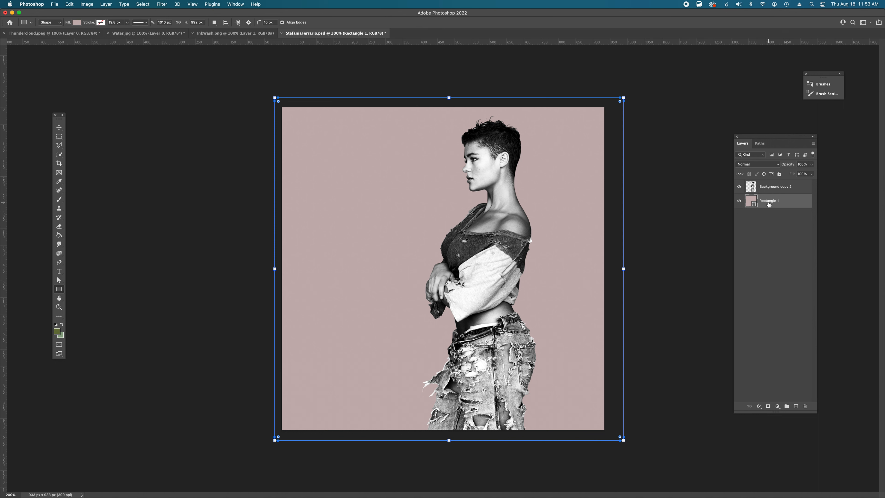
Recolor the background rectangle to the pale beige #d2c6c0 and deselect its layer.
double_click(750, 201)
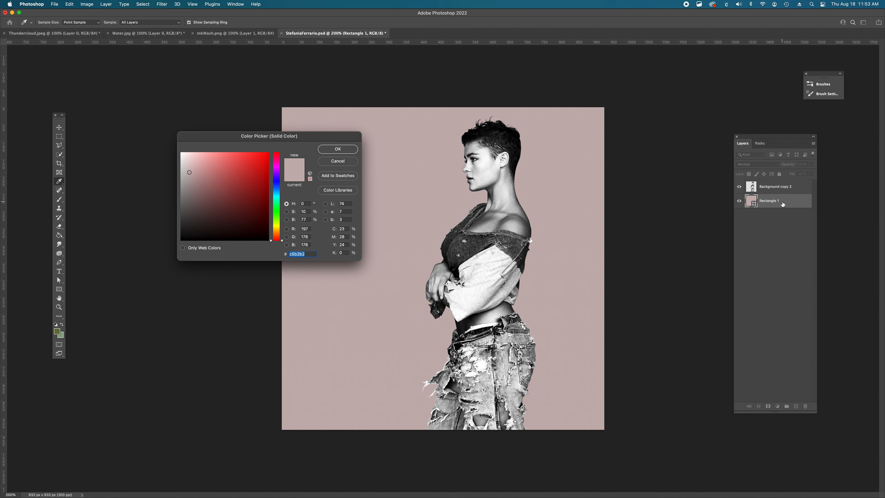
left_click(188, 168)
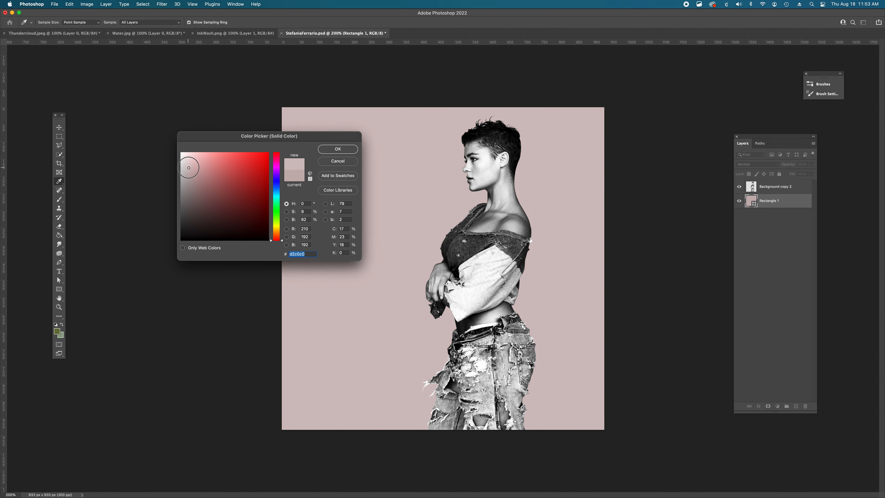
left_click(279, 237)
left_click_drag(279, 237, 279, 238)
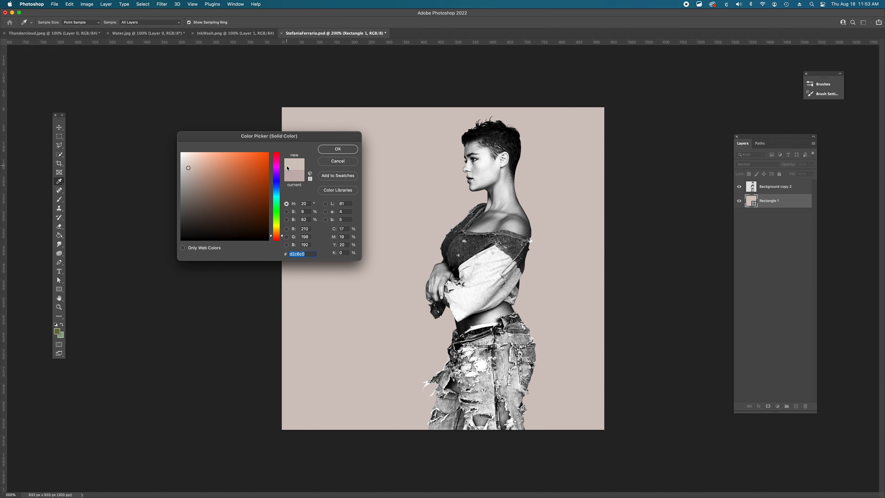
left_click(341, 149)
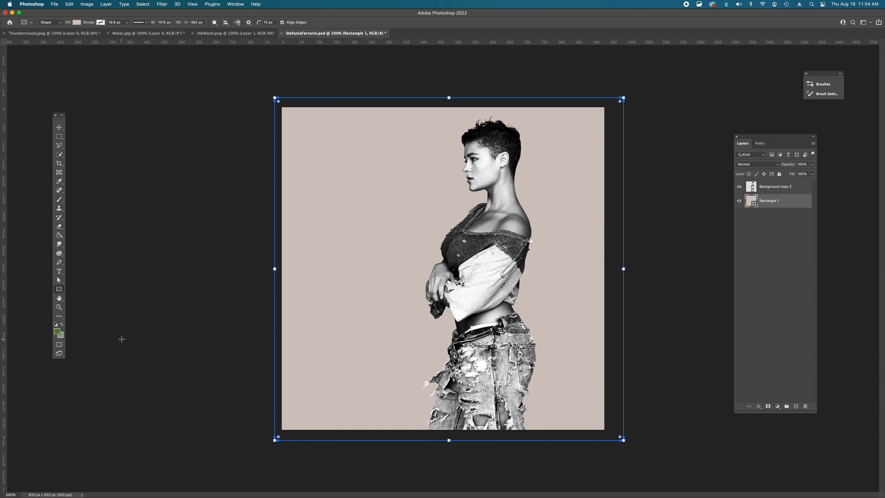
left_click(779, 251)
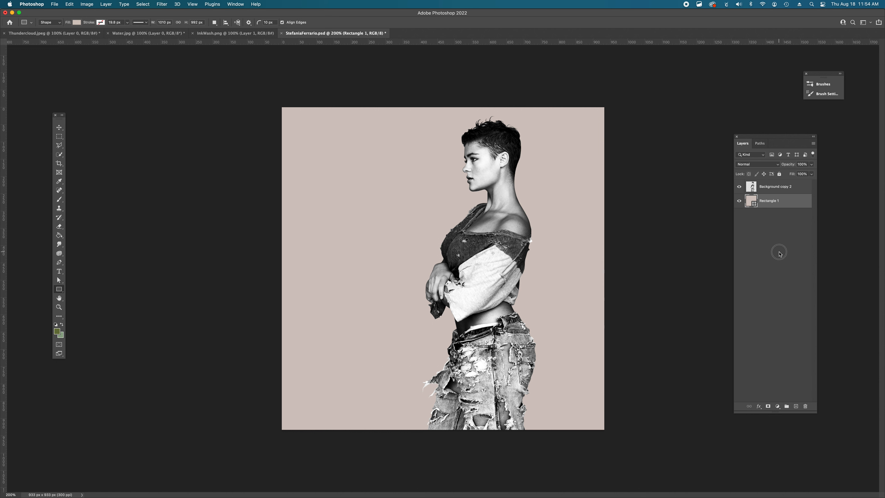
Draw a rectangle of about 945 by 949 px with an orange #ffa820 fill, covering the whole canvas.
left_click(59, 290)
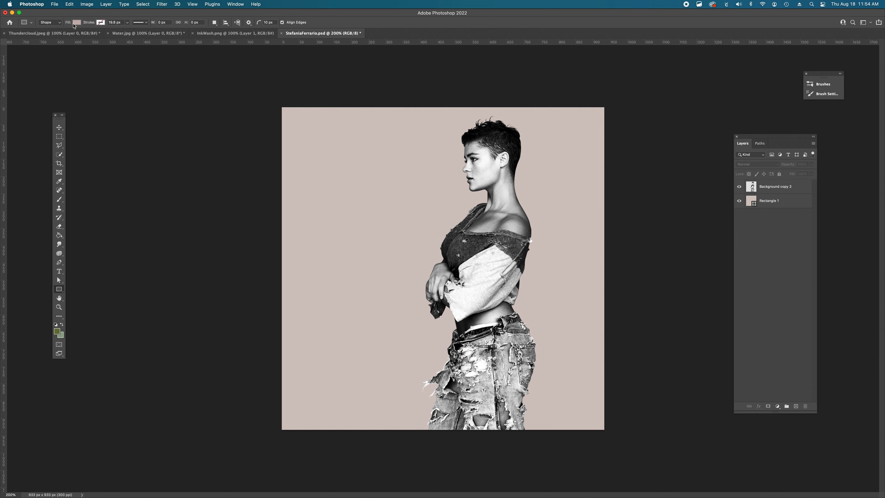
left_click(75, 23)
left_click(120, 35)
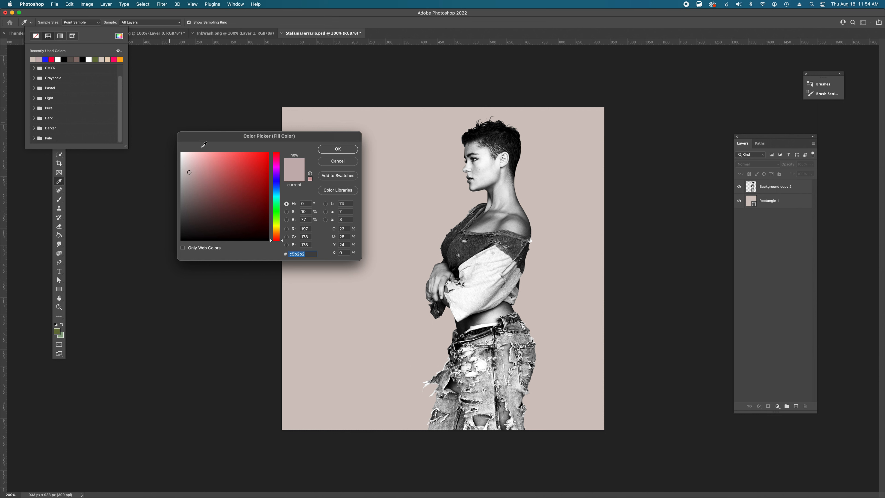
left_click_drag(279, 239, 277, 233)
left_click(258, 153)
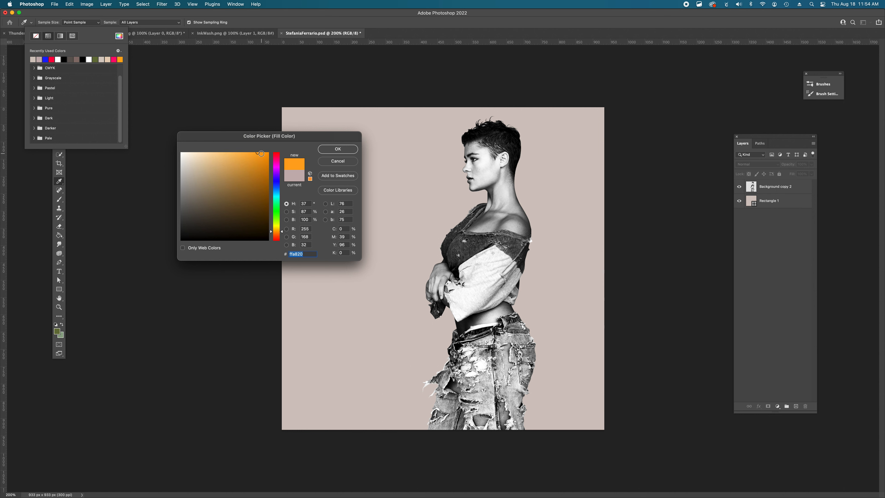
left_click(335, 150)
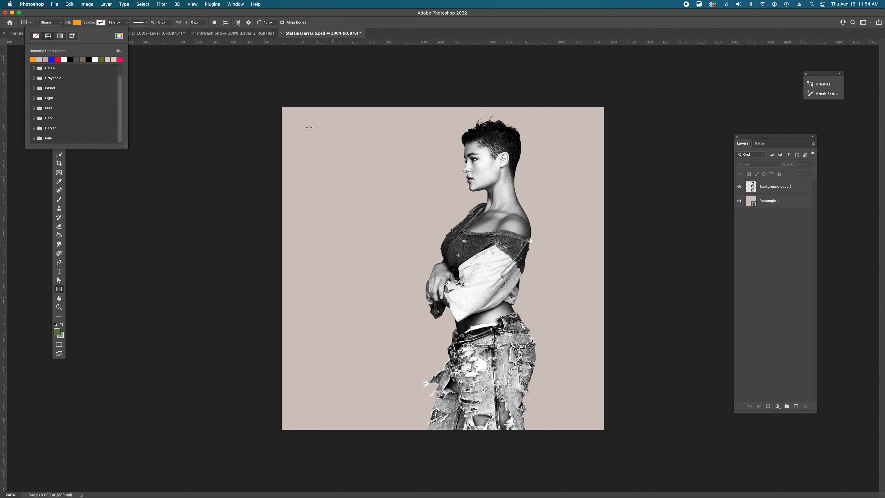
left_click_drag(278, 103, 606, 431)
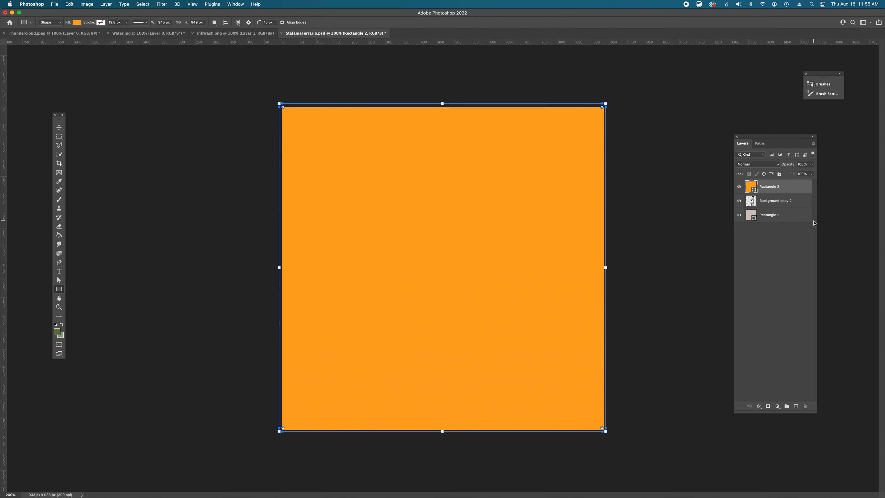
Try selecting the woman's figure on the Background copy 2 layer with the Quick Selection tool, and clear the selection.
left_click(777, 201)
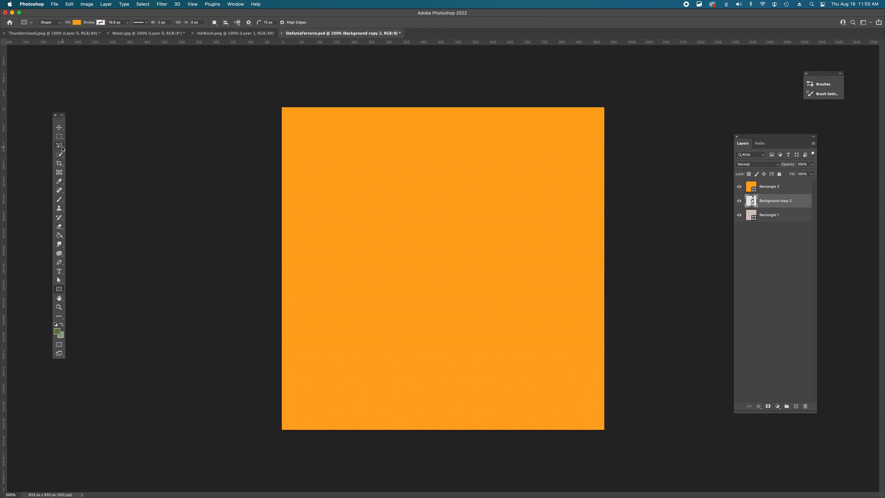
left_click(60, 155)
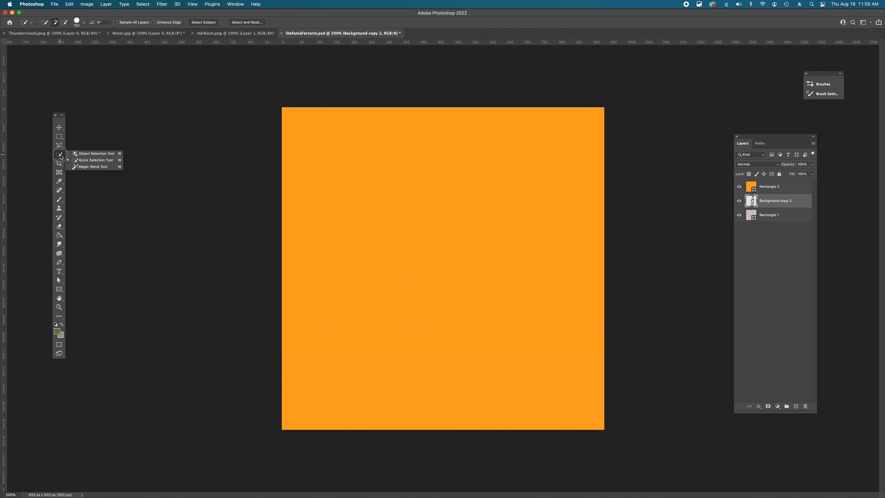
left_click(86, 163)
mouse_move(502, 150)
left_mouse_down()
mouse_move(345, 168)
mouse_move(453, 226)
mouse_move(557, 349)
mouse_move(567, 276)
mouse_move(524, 297)
mouse_move(526, 373)
left_mouse_up()
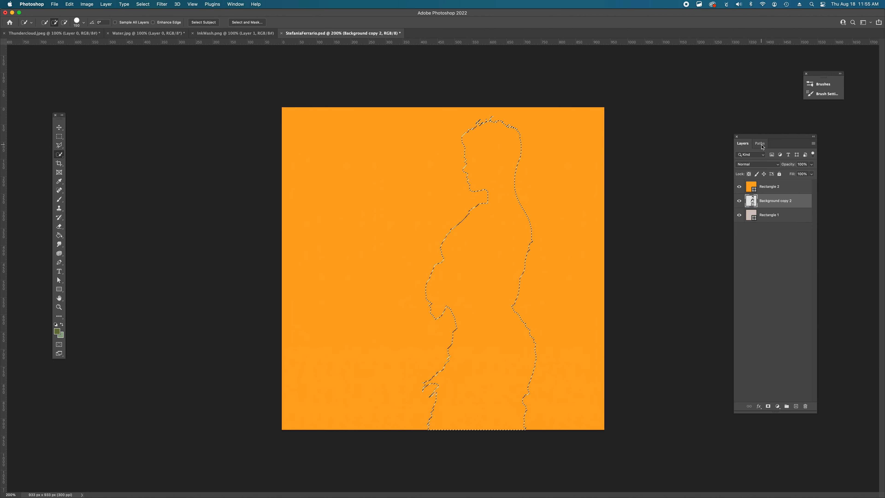
key("super+d")
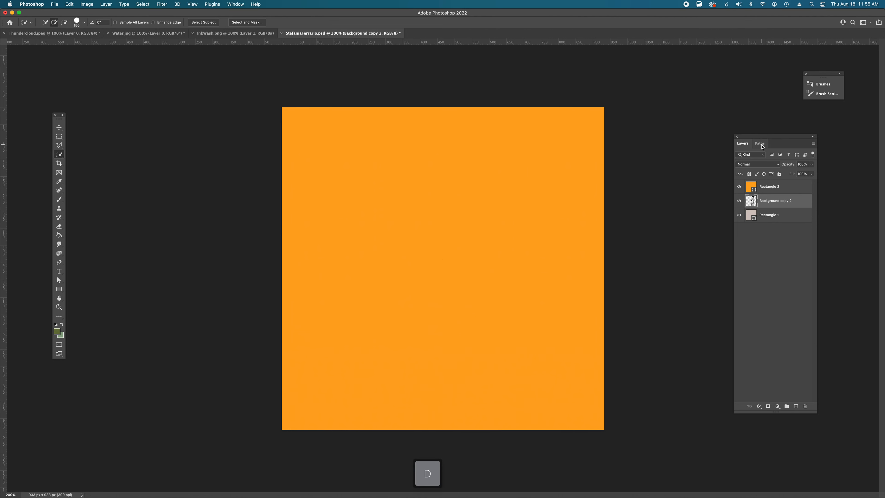
Load the saved path of the woman's outline as a selection and mask the orange Rectangle 2 layer with it.
left_click(760, 143)
left_click(763, 155)
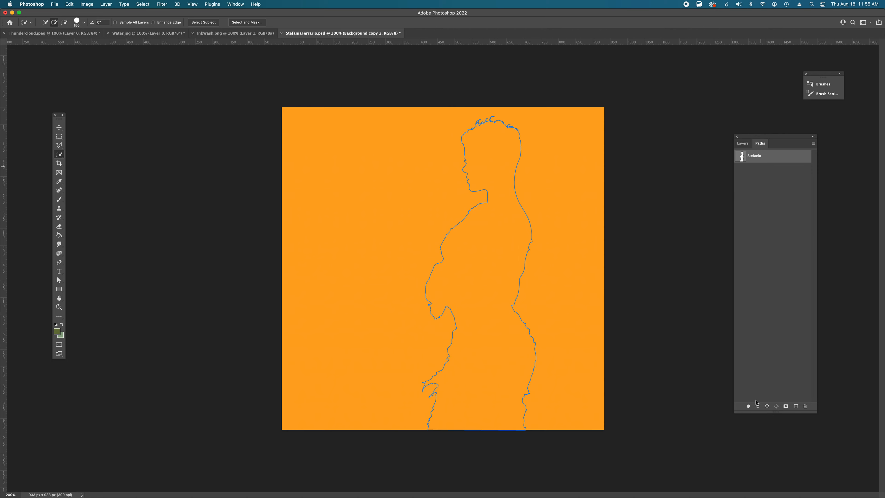
left_click(767, 407)
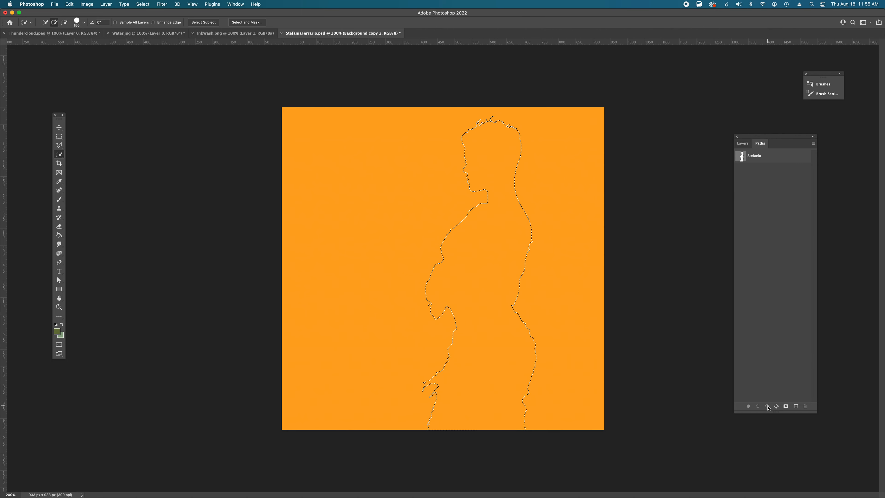
left_click(746, 149)
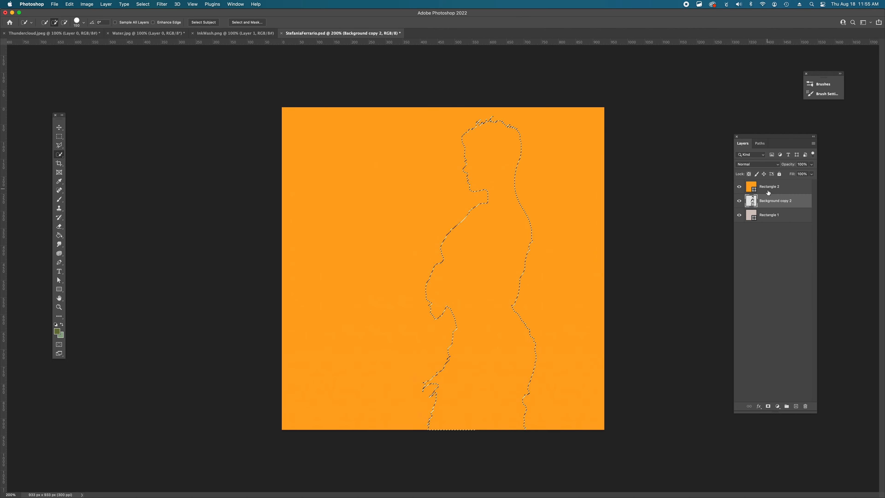
left_click(775, 187)
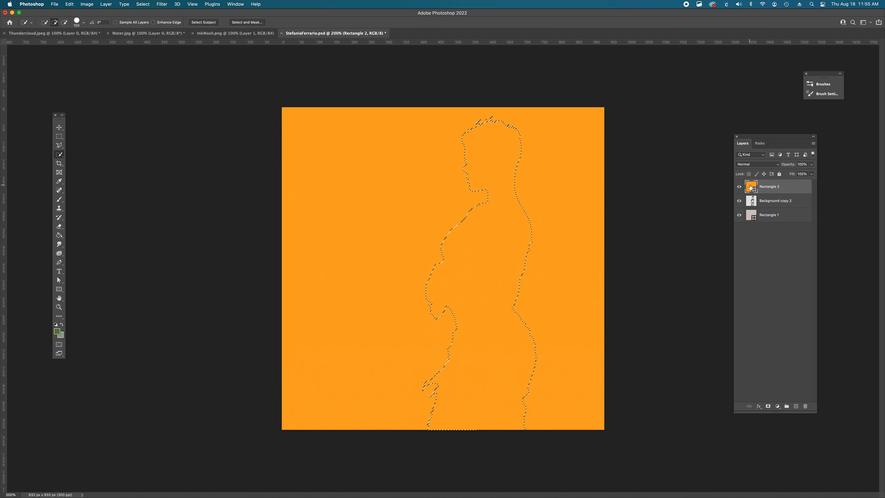
left_click(769, 407)
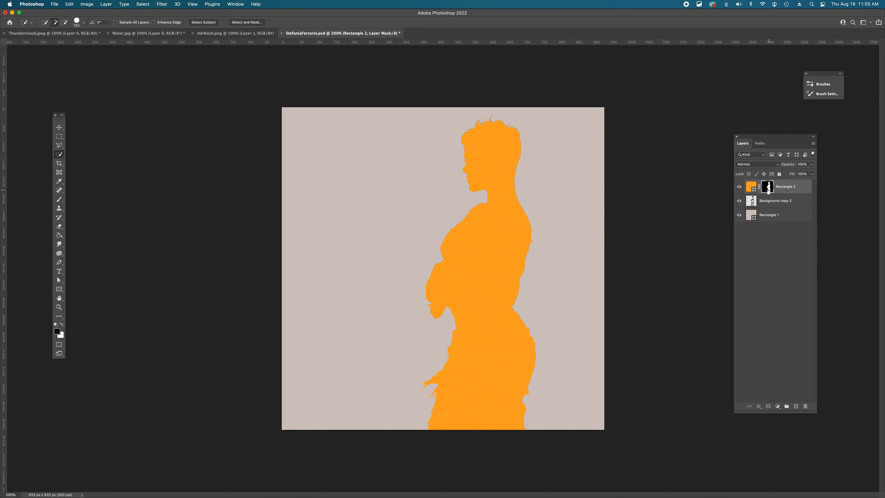
Set the orange layer's blending mode to Color Dodge and its opacity to 45%, toggling its visibility to compare the effect.
left_click(780, 166)
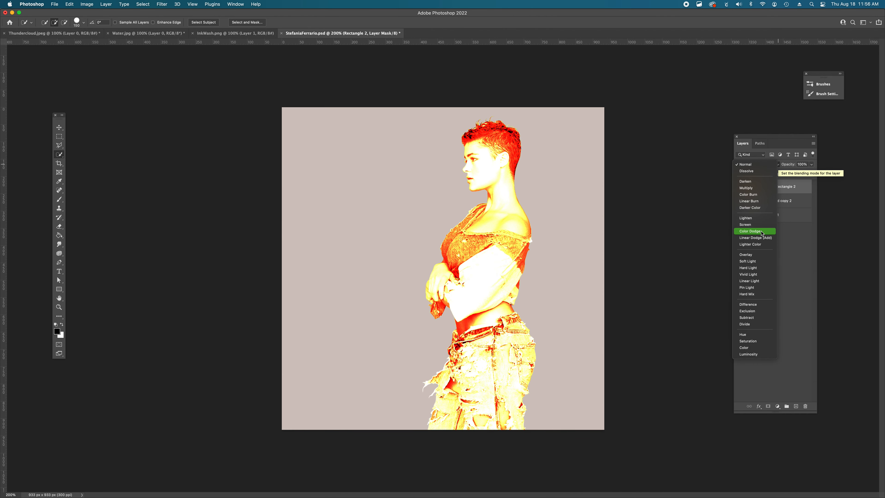
key("Return")
left_click(812, 165)
left_click_drag(793, 176, 795, 176)
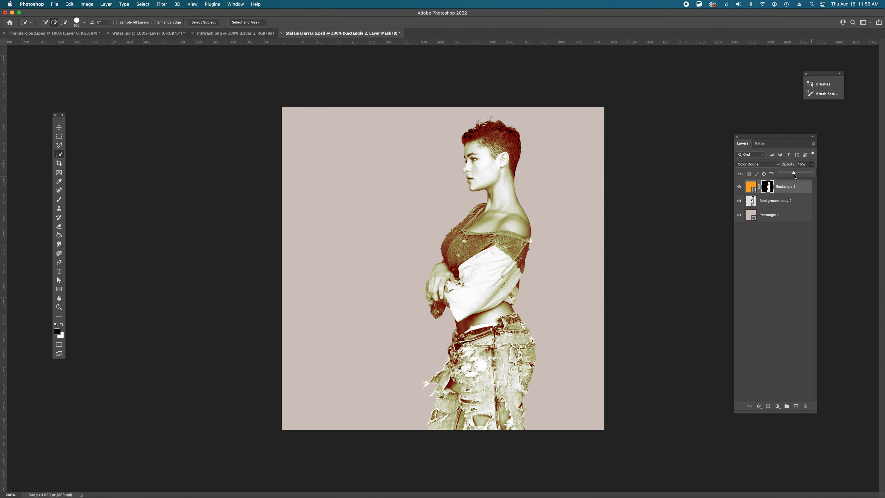
left_click(739, 188)
left_click(739, 188)
left_click(739, 188)
Draw a hot pink rectangle covering the whole canvas as a new shape layer above the orange one.
left_click(60, 289)
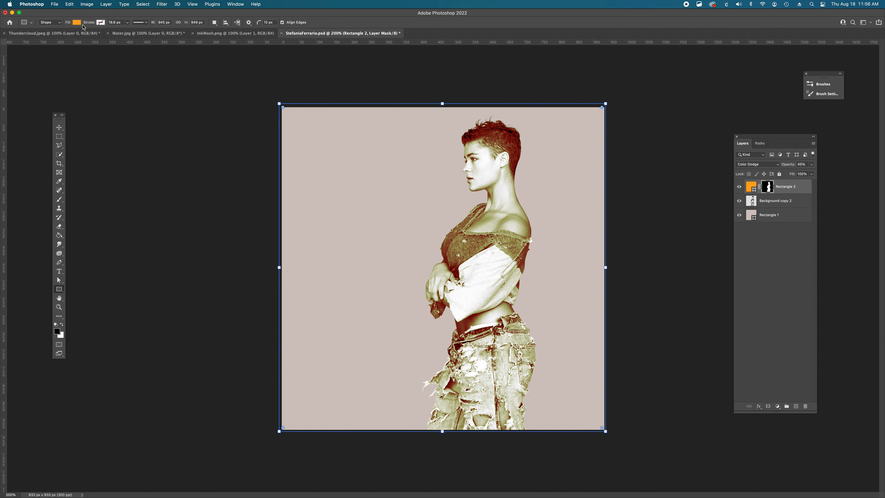
left_click(780, 255)
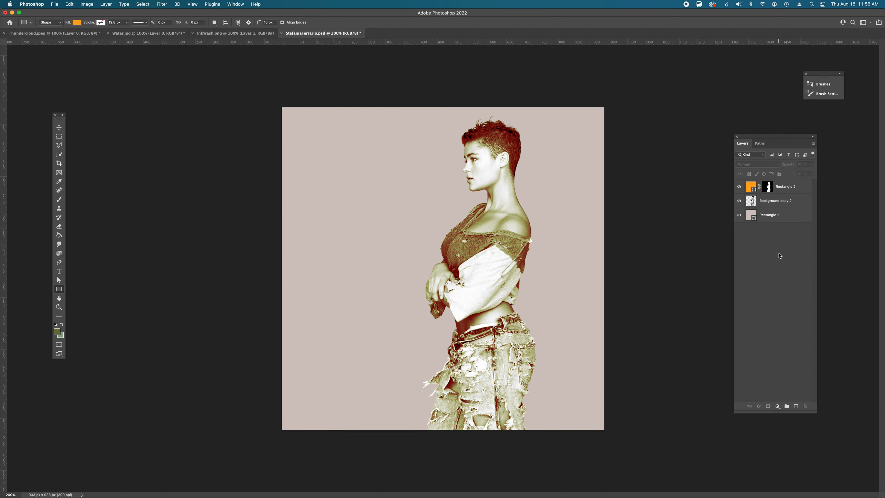
left_click(77, 23)
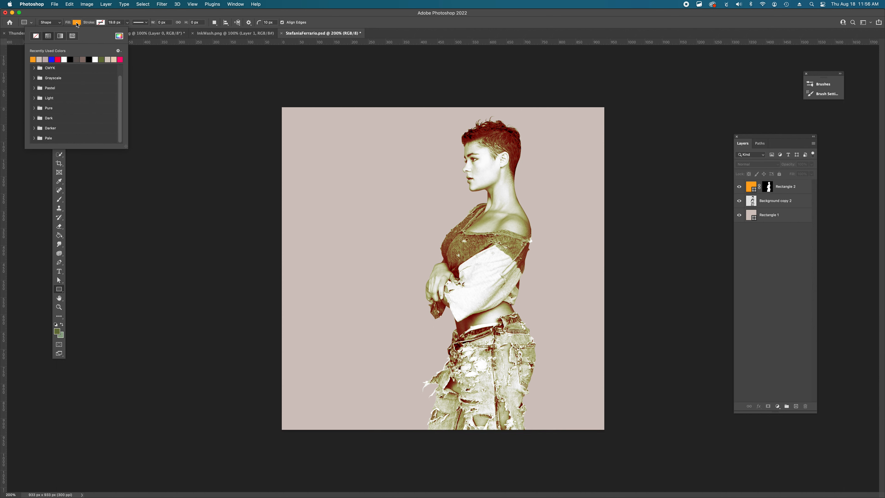
left_click(118, 37)
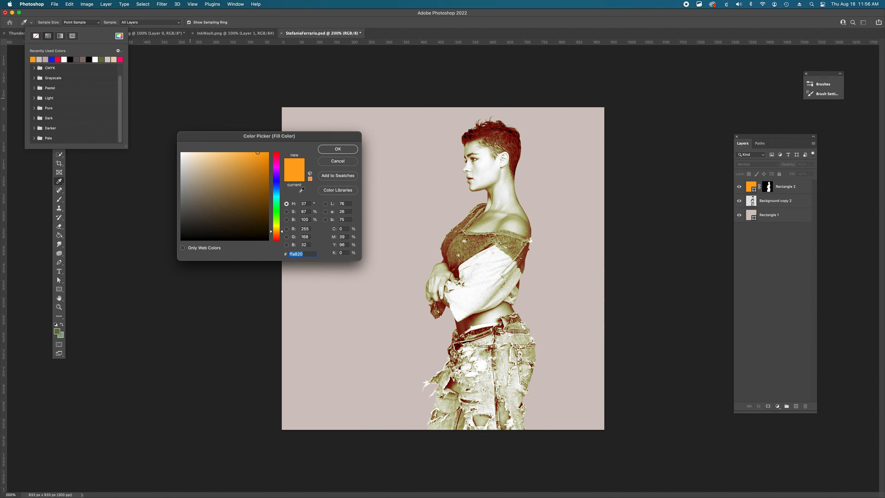
left_click_drag(278, 161, 281, 159)
left_click(338, 149)
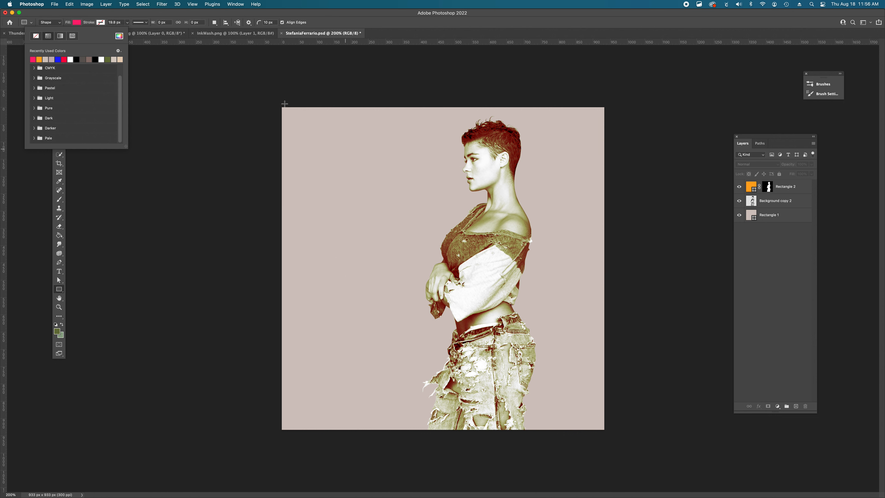
left_click_drag(274, 100, 608, 435)
Mask the pink Rectangle 3 layer to the woman's silhouette using a selection loaded from her saved outline path.
left_click(759, 143)
key("z")
left_click(763, 156)
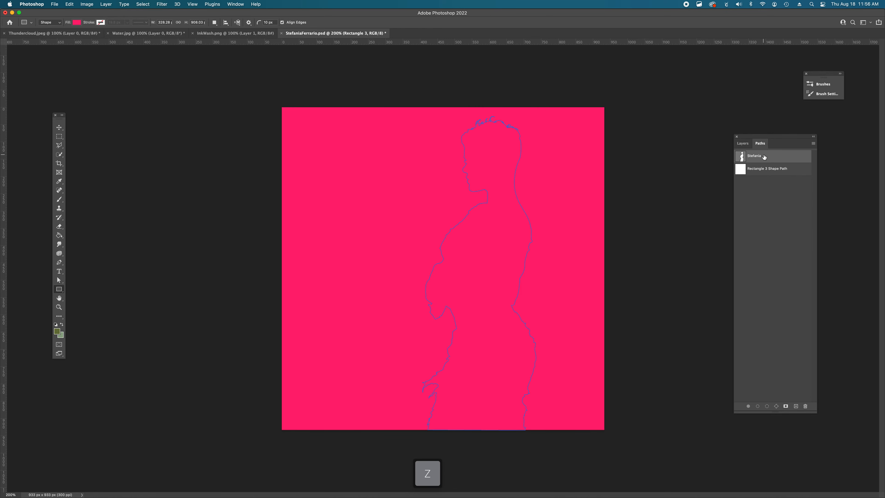
left_click(767, 406)
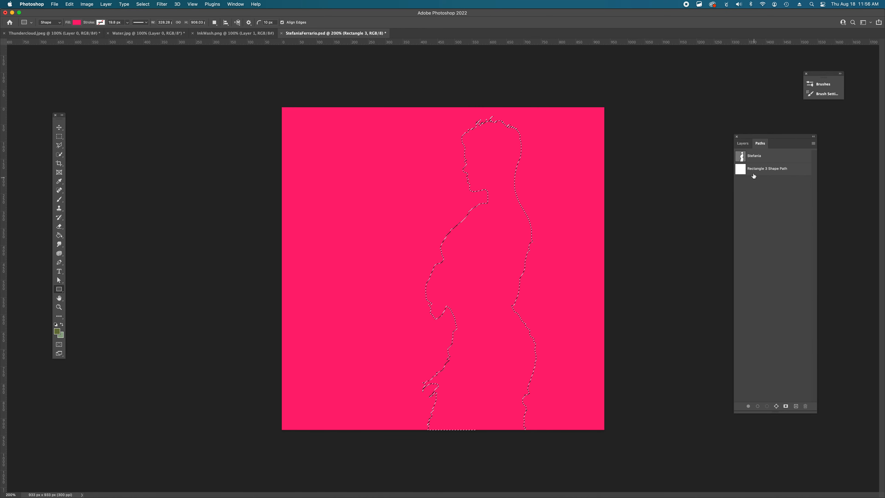
left_click(743, 143)
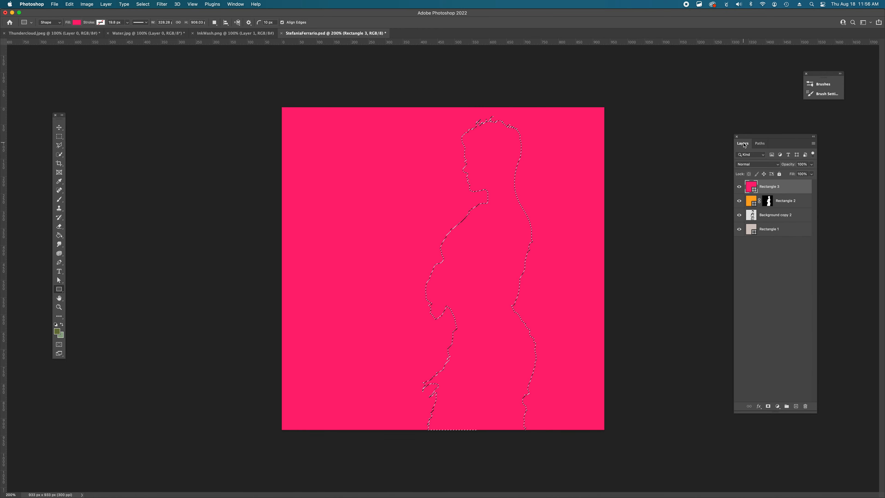
left_click(769, 407)
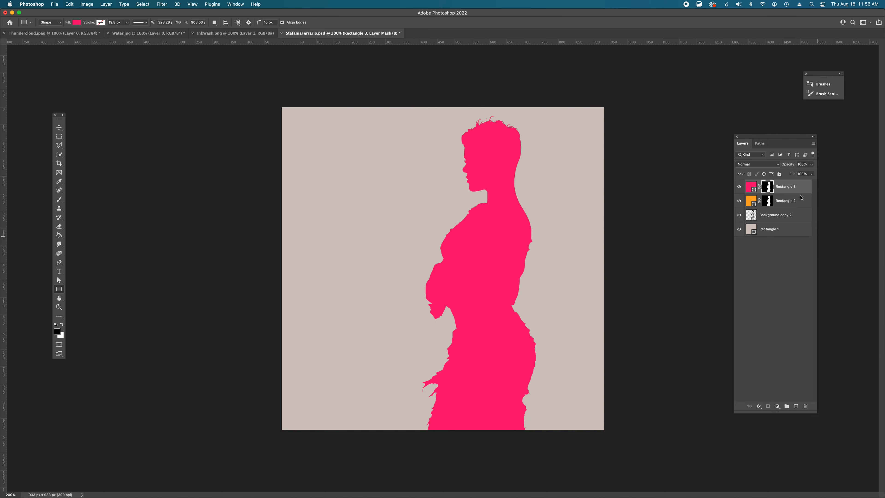
Set the pink layer's blending mode to Lighten and its opacity to 32%.
left_click(766, 165)
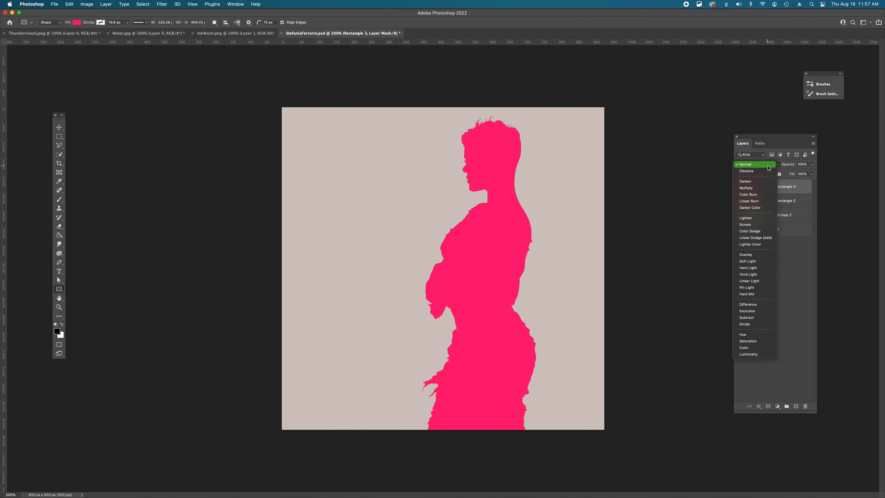
left_click(750, 217)
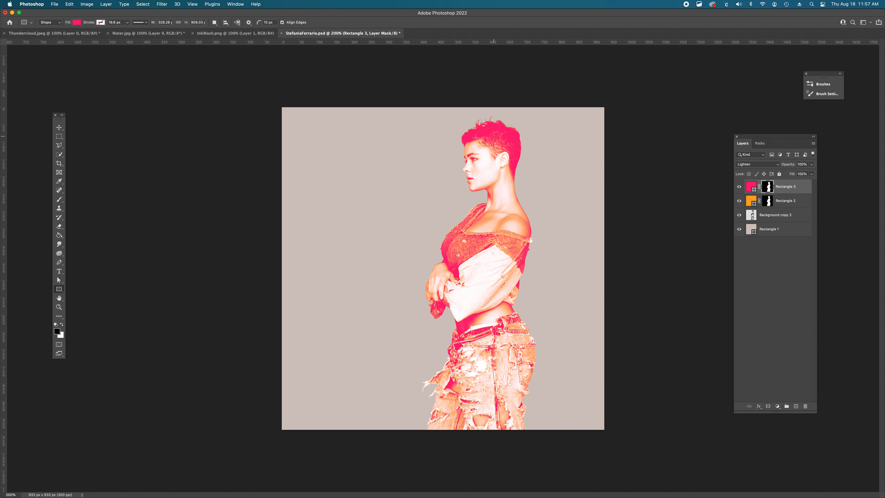
left_click(812, 164)
left_click_drag(814, 174, 789, 174)
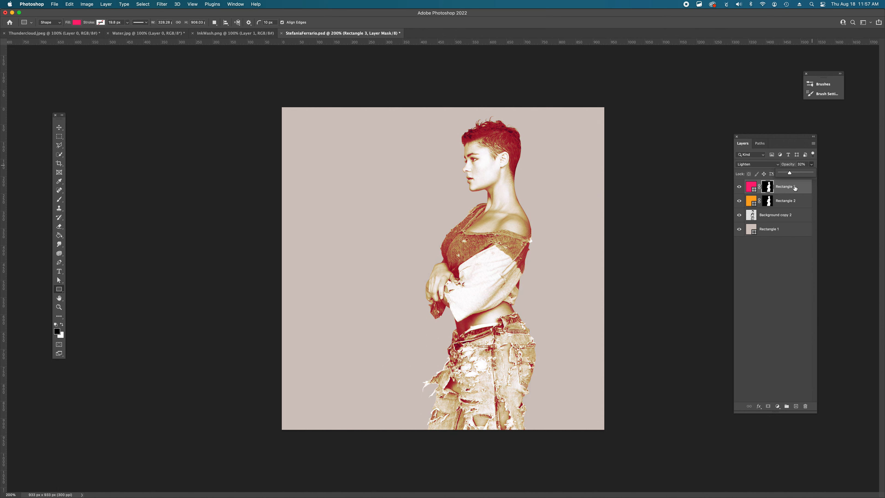
Move the pink Rectangle 3 layer beneath the orange Rectangle 2 layer, fine-tune its opacity and deselect it.
mouse_move(795, 187)
left_mouse_down()
mouse_move(800, 207)
mouse_move(802, 182)
left_mouse_up()
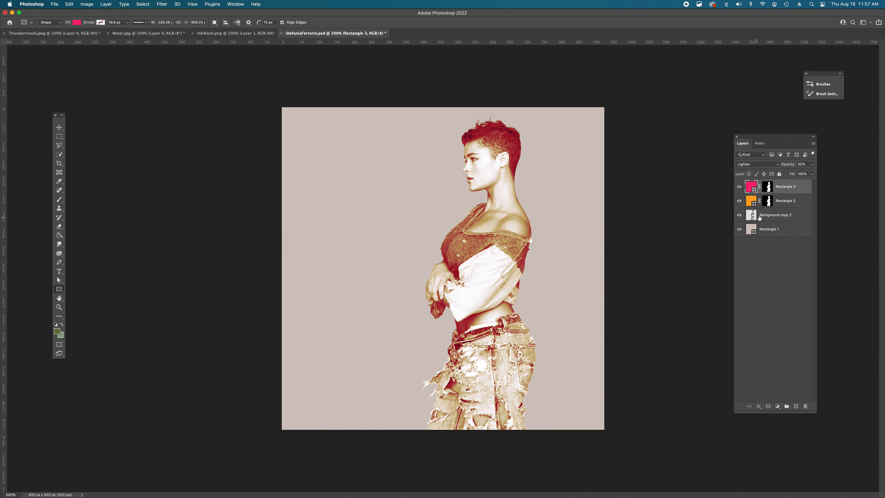
left_click_drag(798, 187, 800, 206)
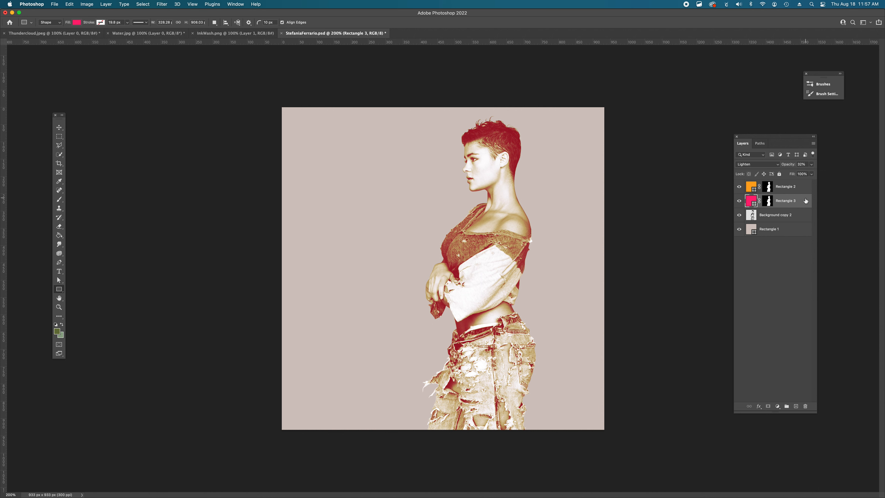
left_click(811, 164)
left_click_drag(790, 173, 789, 173)
left_click_drag(789, 173, 790, 174)
left_click(752, 274)
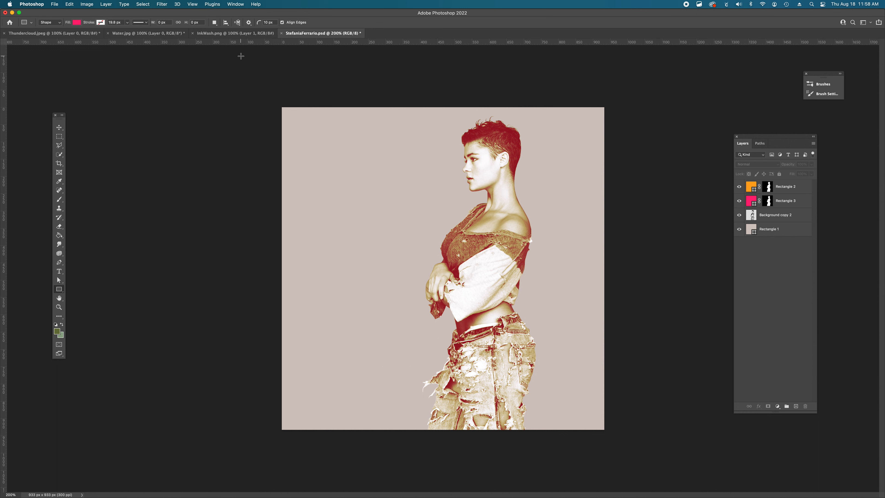
Copy the black ink wash layer from InkWash.png into the portrait composition above the orange Rectangle 2 layer.
left_click(221, 34)
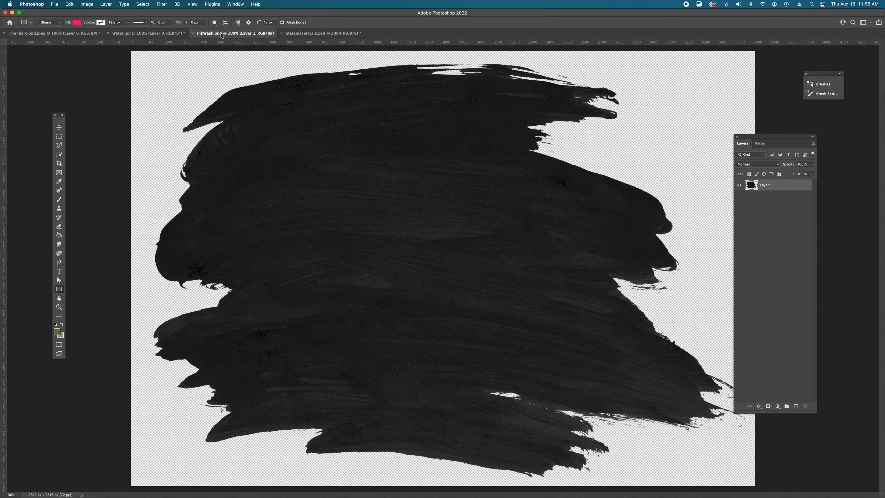
left_click(59, 127)
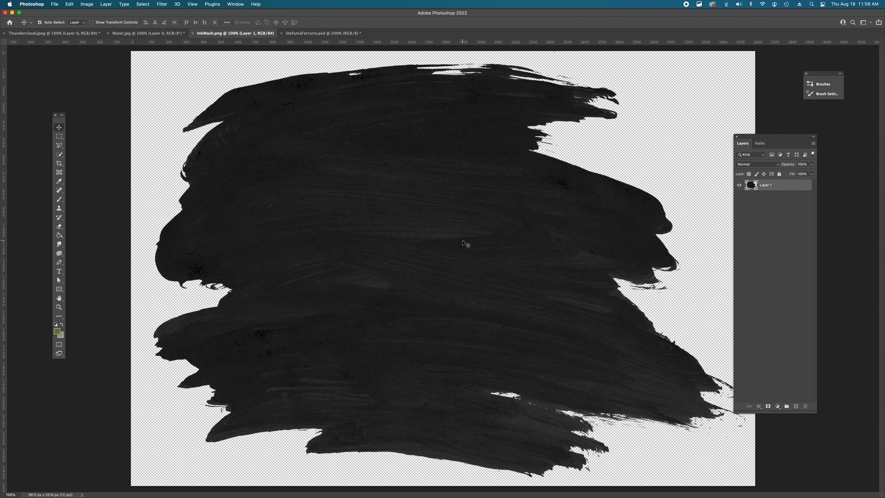
mouse_move(405, 251)
left_mouse_down()
mouse_move(375, 277)
mouse_move(229, 170)
mouse_move(249, 91)
mouse_move(303, 28)
mouse_move(294, 44)
mouse_move(418, 198)
mouse_move(454, 269)
left_mouse_up()
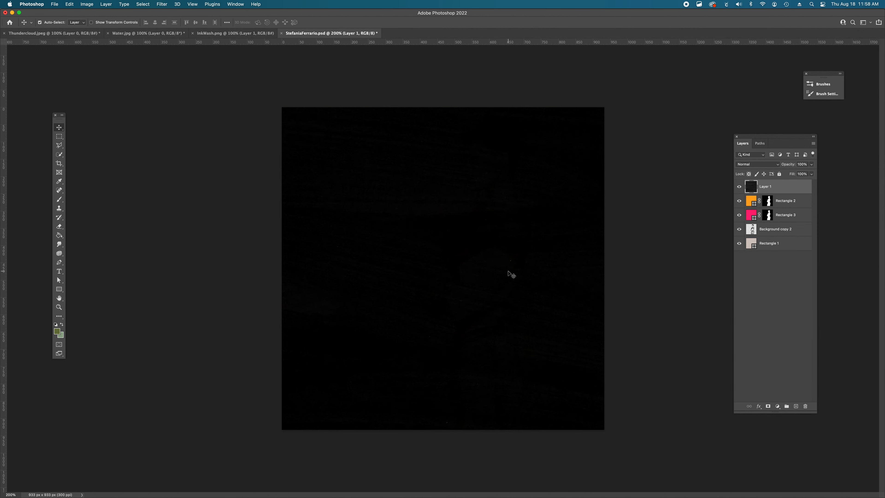
Scale the ink wash layer down to about 21% and move it beneath the Background copy 2 layer.
key("super+t")
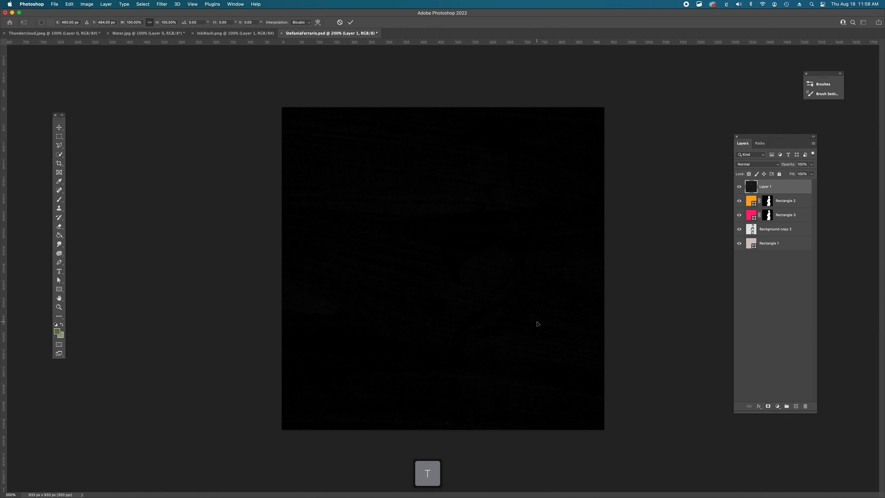
left_click(512, 283, "alt+super")
left_click(512, 284, "alt+super")
left_click(513, 283, "alt+super")
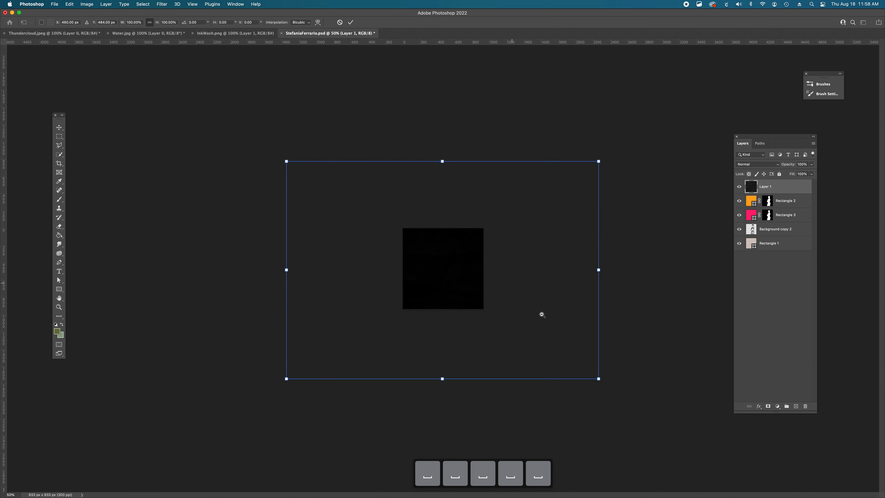
left_click_drag(602, 376, 472, 300)
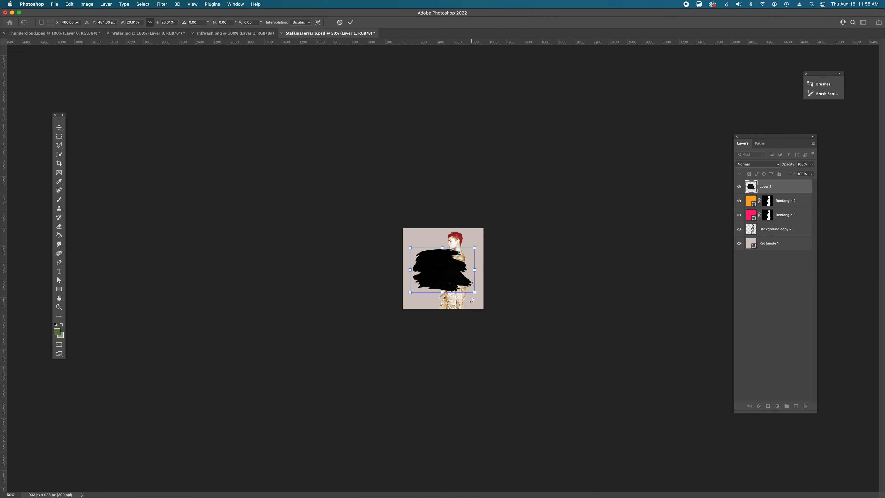
key("Return")
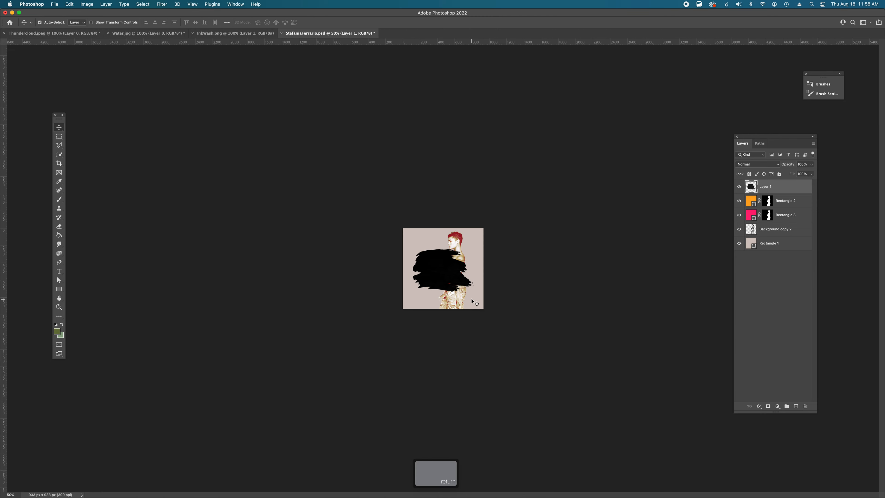
left_click(454, 278, "super")
left_click(454, 278, "super")
left_click(455, 277, "super")
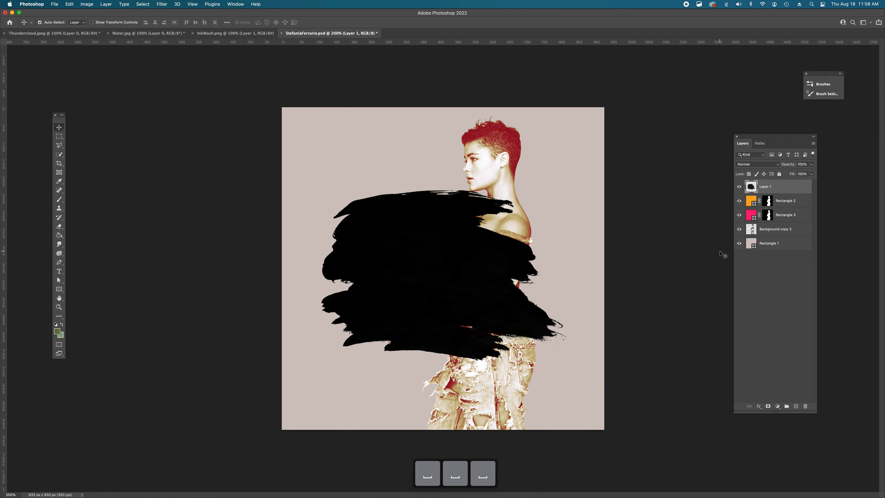
left_click_drag(778, 188, 765, 237)
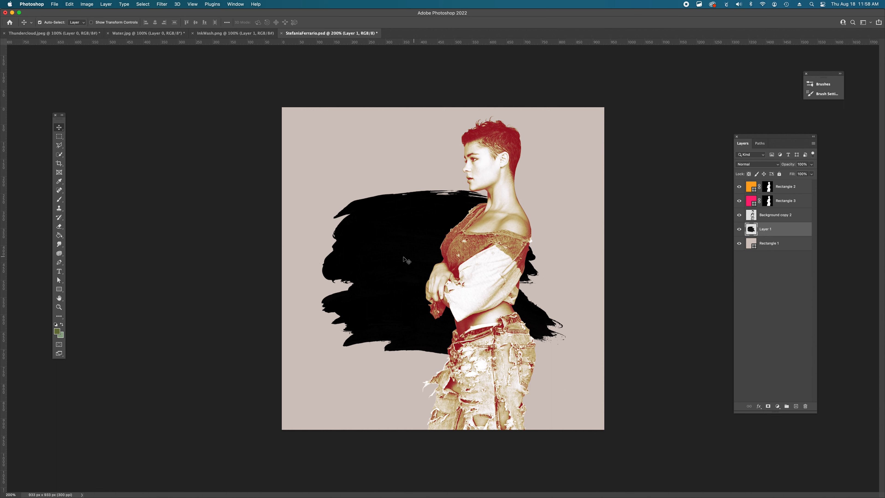
Transform the ink wash behind the woman's head and torso, rotating it about 17.6° clockwise and scaling it to about 92%.
key("super+t")
mouse_move(394, 260)
left_mouse_down()
mouse_move(430, 206)
mouse_move(423, 207)
mouse_move(433, 205)
left_mouse_up()
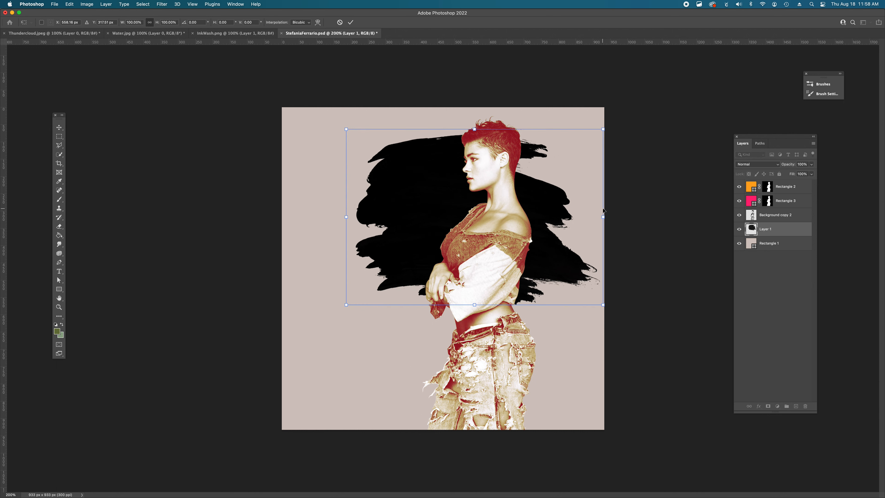
left_click_drag(609, 216, 601, 265)
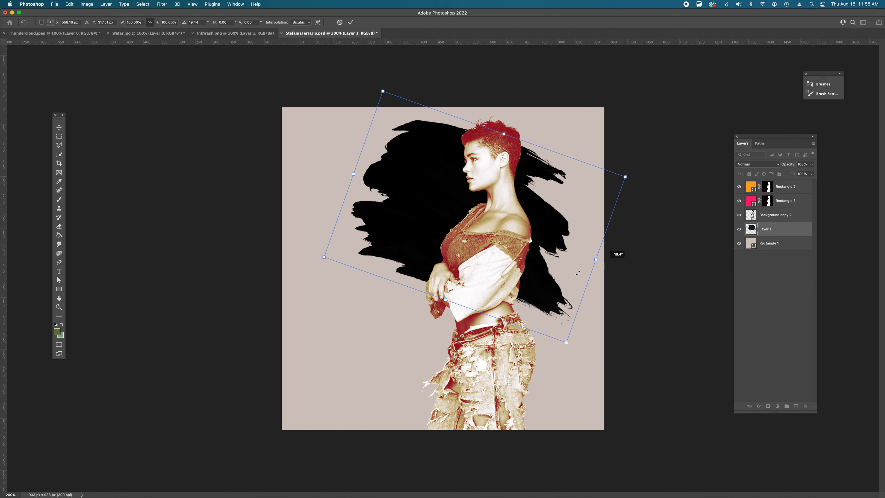
left_click_drag(549, 290, 564, 295)
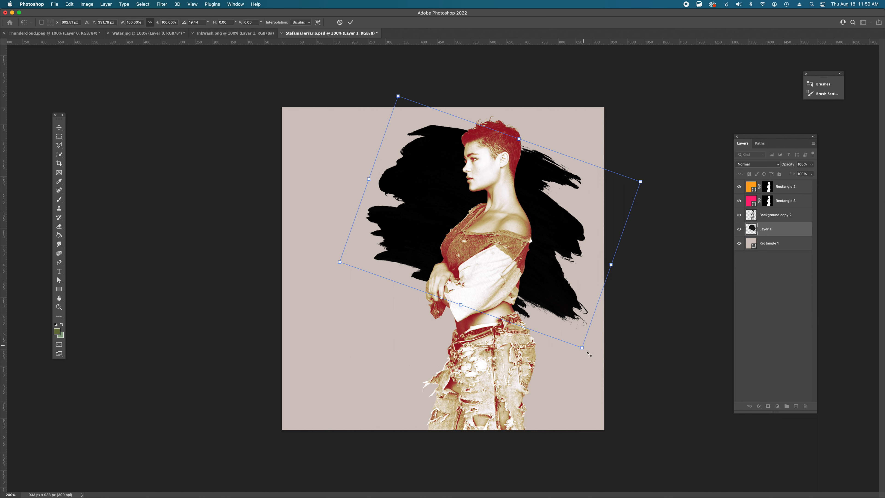
left_click_drag(582, 349, 567, 330)
left_click_drag(550, 285, 560, 287)
left_click_drag(605, 253, 613, 253)
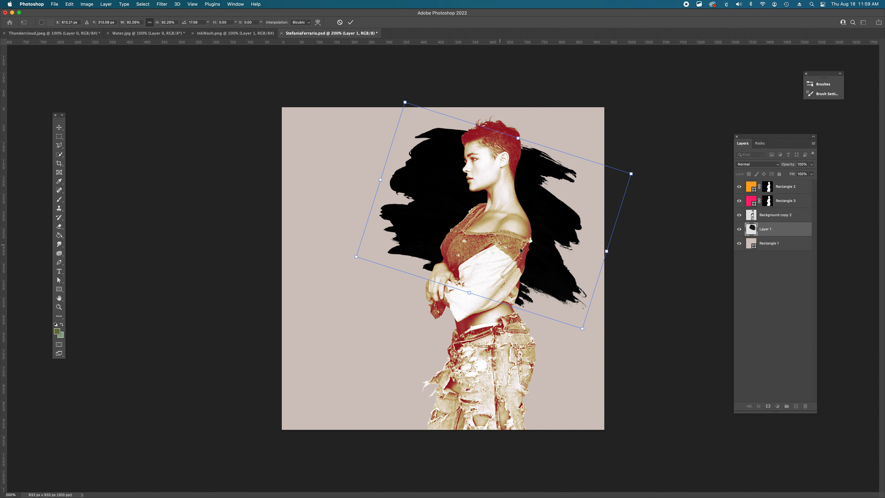
mouse_move(557, 230)
left_mouse_down()
mouse_move(562, 225)
mouse_move(557, 230)
left_mouse_up()
key("Return")
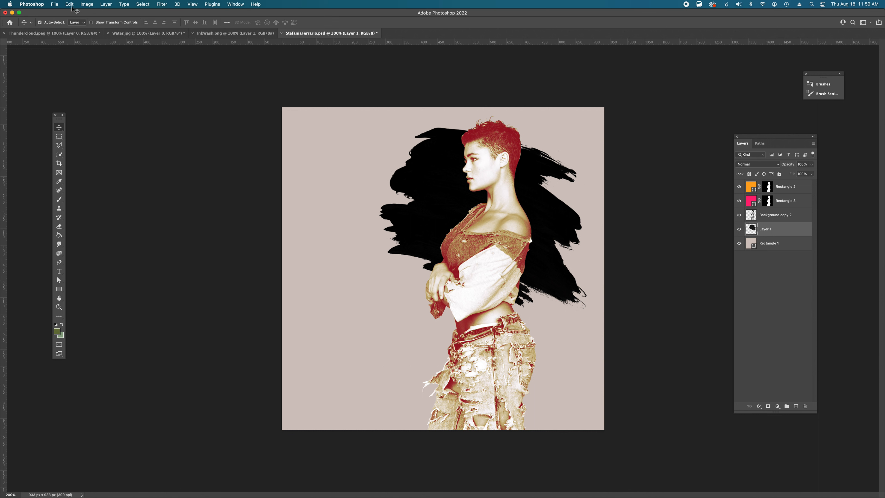
Colorize the ink wash olive green with Hue/Saturation at hue 61, saturation 29 and lightness +33.
left_click(86, 5)
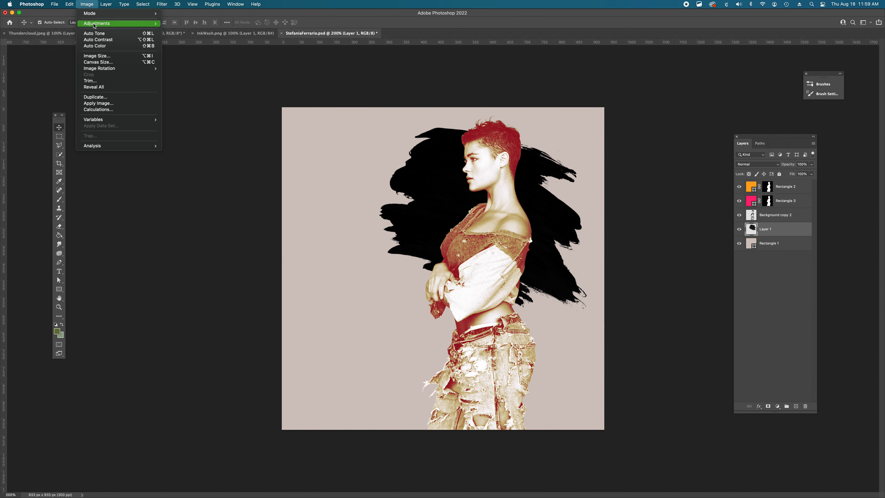
mouse_move(104, 23)
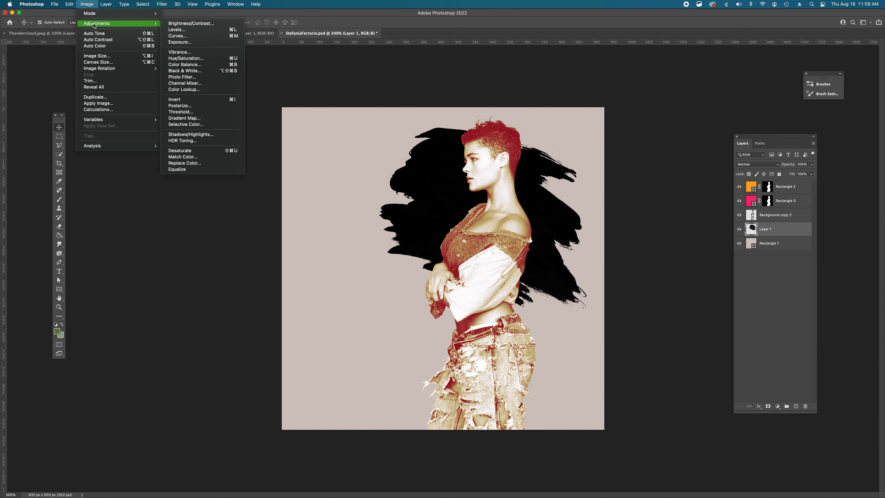
left_click(193, 59)
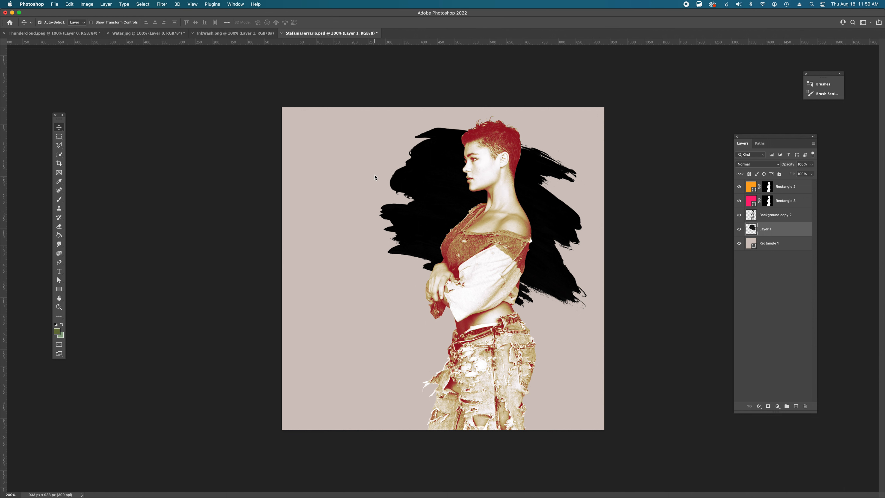
left_click_drag(557, 94, 261, 126)
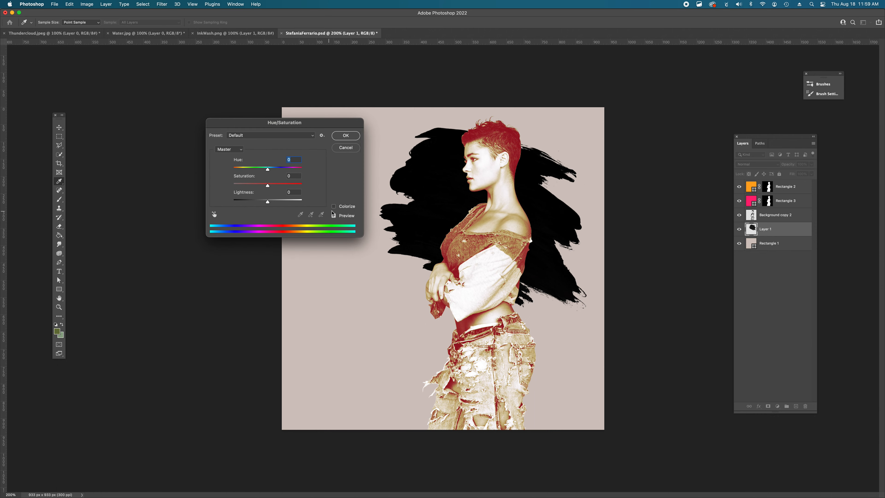
left_click(333, 207)
mouse_move(267, 202)
left_mouse_down()
mouse_move(294, 203)
mouse_move(282, 202)
left_mouse_up()
mouse_move(246, 170)
left_mouse_down()
mouse_move(262, 187)
mouse_move(245, 170)
left_mouse_up()
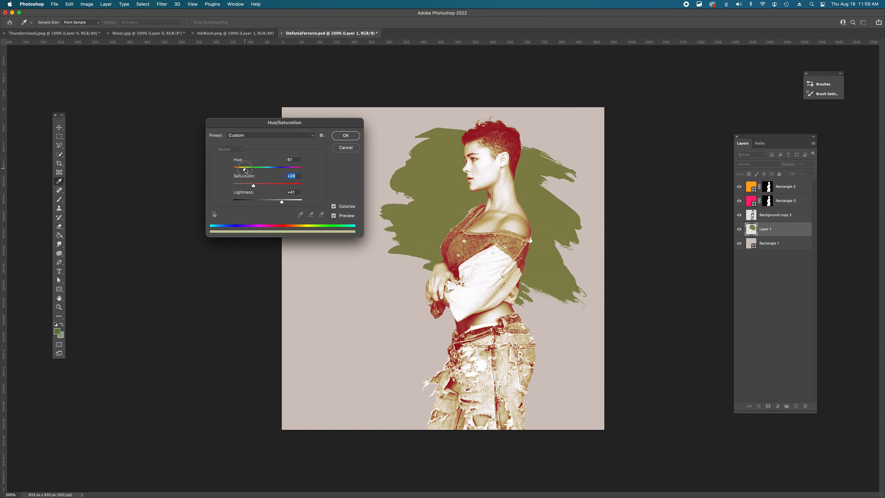
left_click_drag(282, 201, 279, 203)
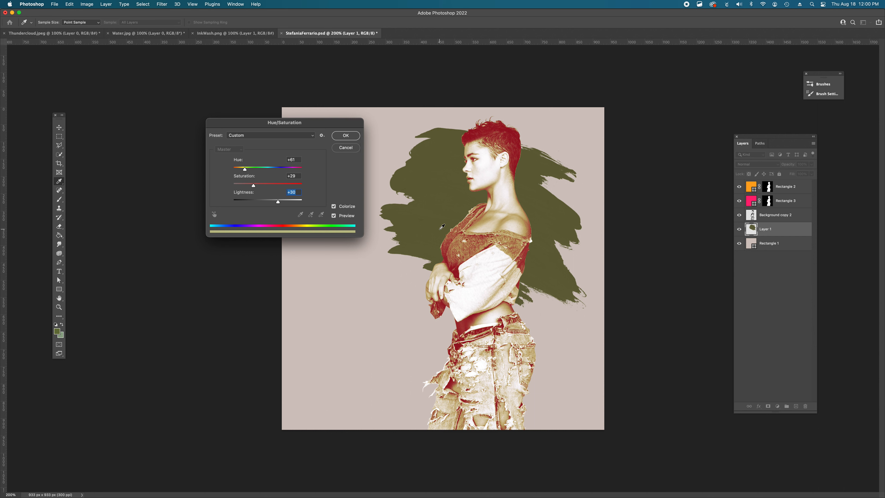
left_click(280, 204)
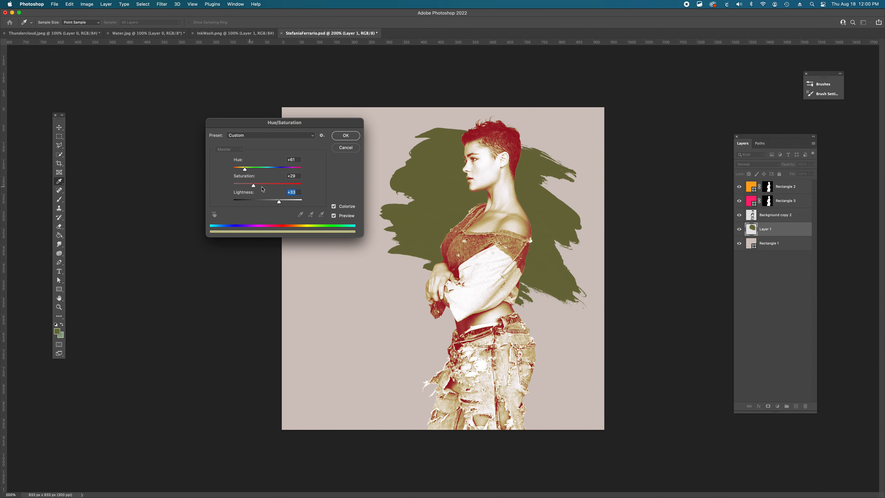
left_click(357, 139)
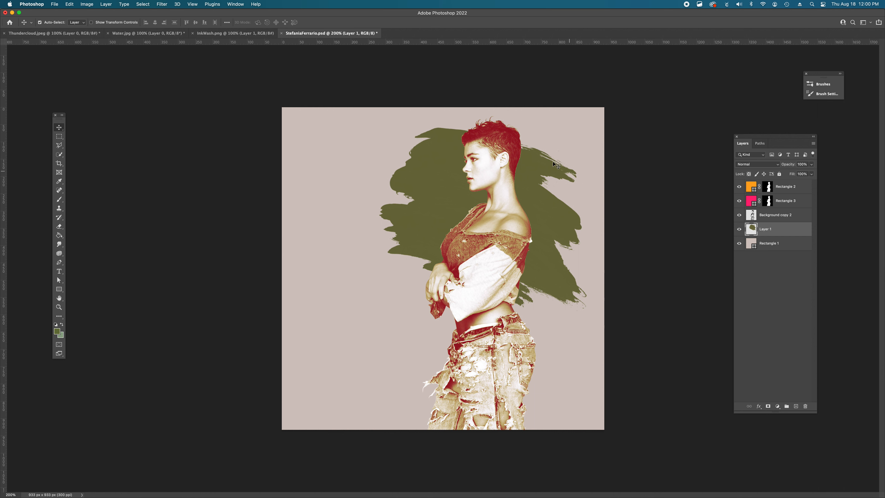
Copy the Water.jpg image into the composition above the ink wash layer and scale it to about 52%, covering the brush shape.
left_click(128, 34)
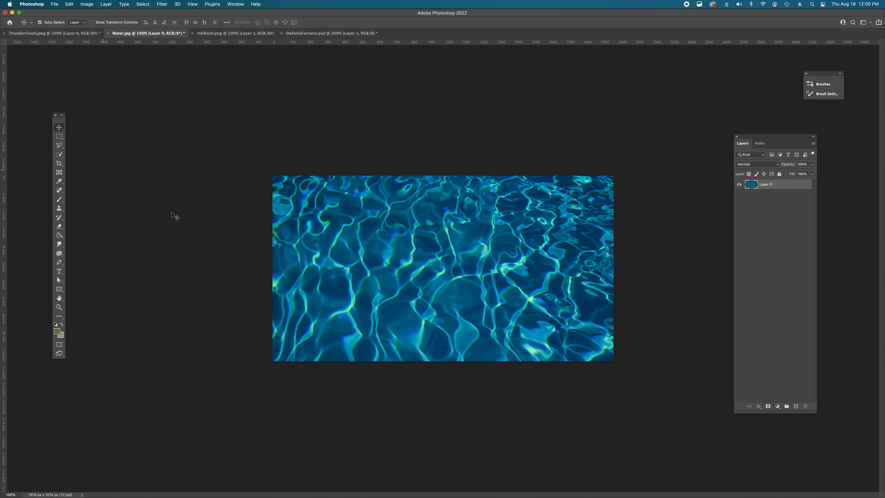
left_click_drag(464, 270, 460, 181)
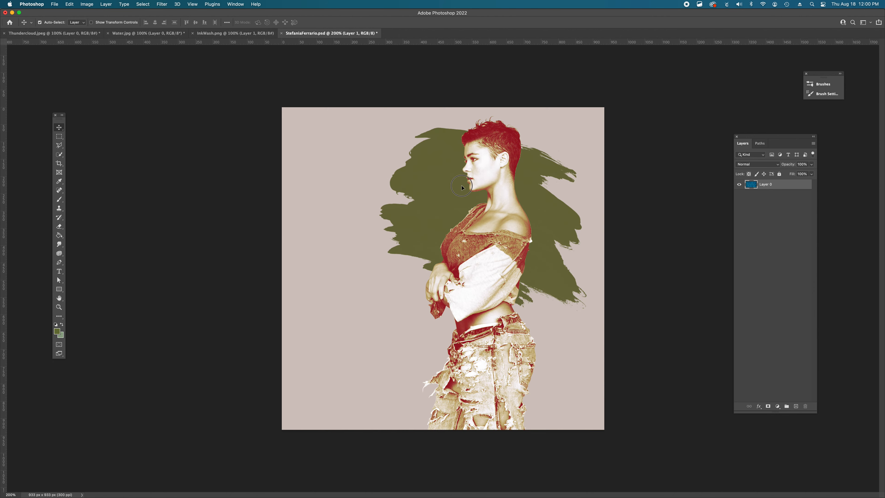
left_click_drag(463, 214, 464, 215)
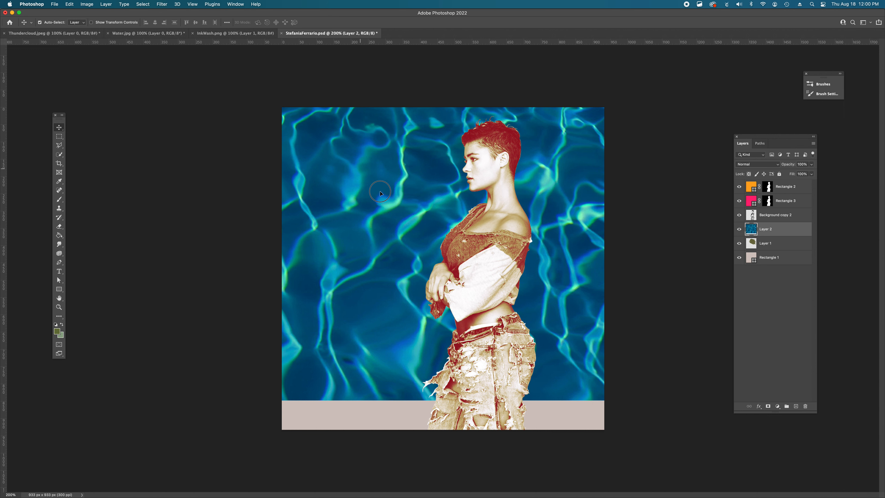
key("super+t")
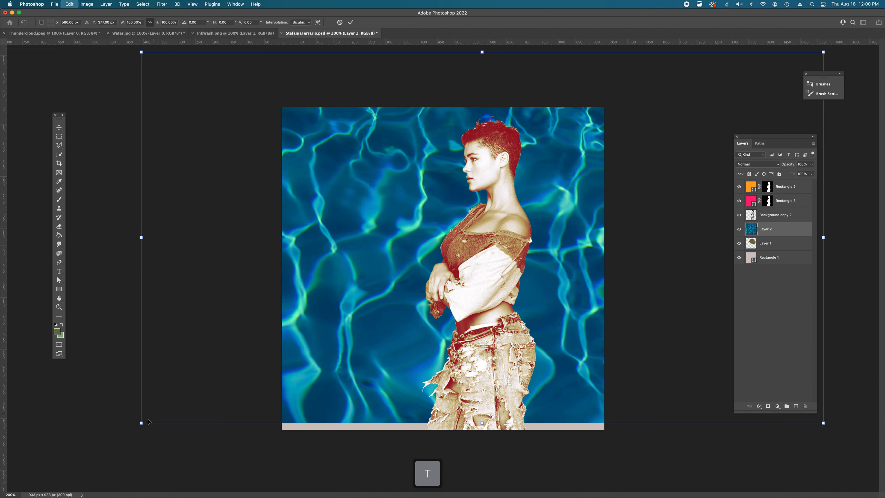
left_click_drag(142, 423, 342, 298)
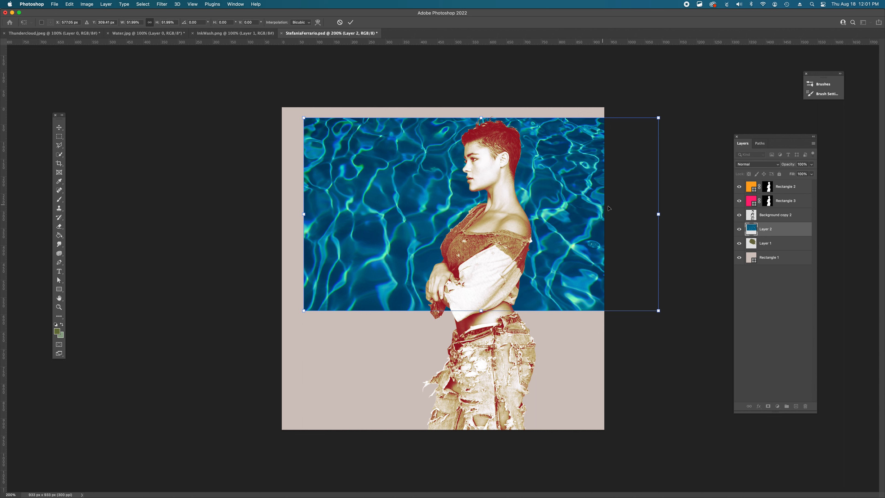
key("Return")
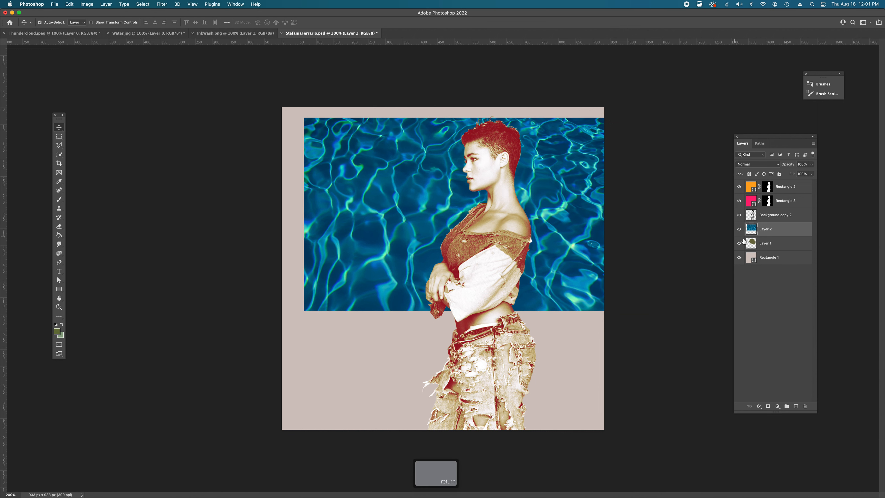
Quick-select the ink wash shape on Layer 1 and use the selection to mask the water image on Layer 2.
left_click(766, 245)
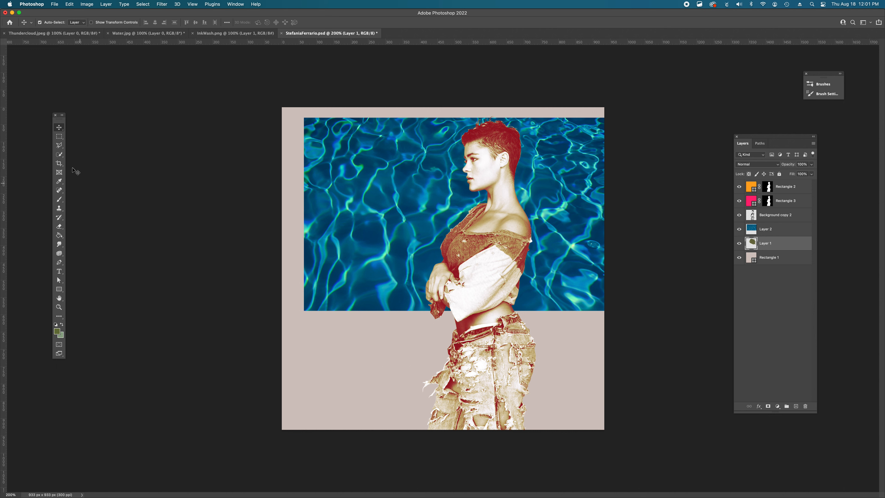
left_click(60, 156)
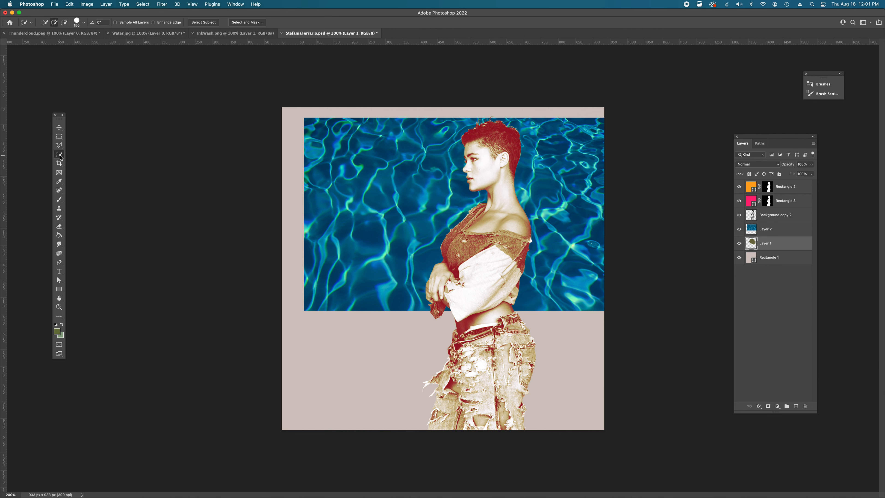
mouse_move(524, 142)
left_mouse_down()
mouse_move(363, 199)
mouse_move(393, 249)
mouse_move(411, 340)
mouse_move(646, 372)
left_mouse_up()
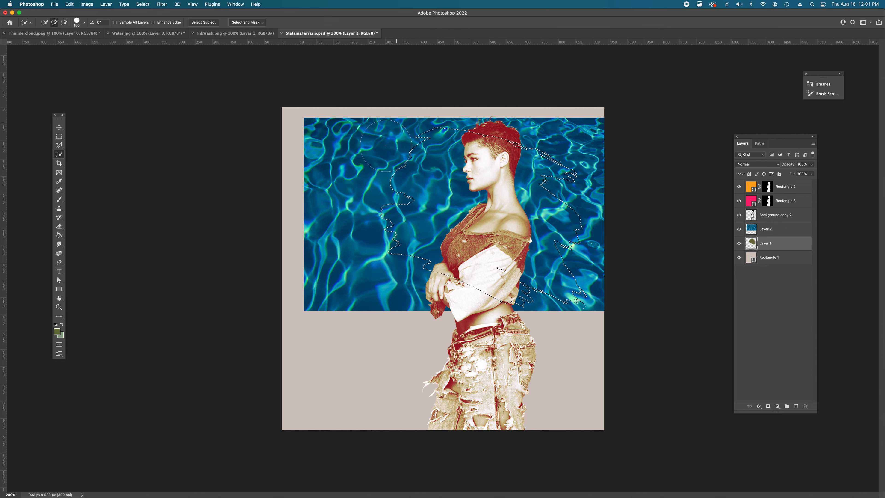
left_click(783, 230)
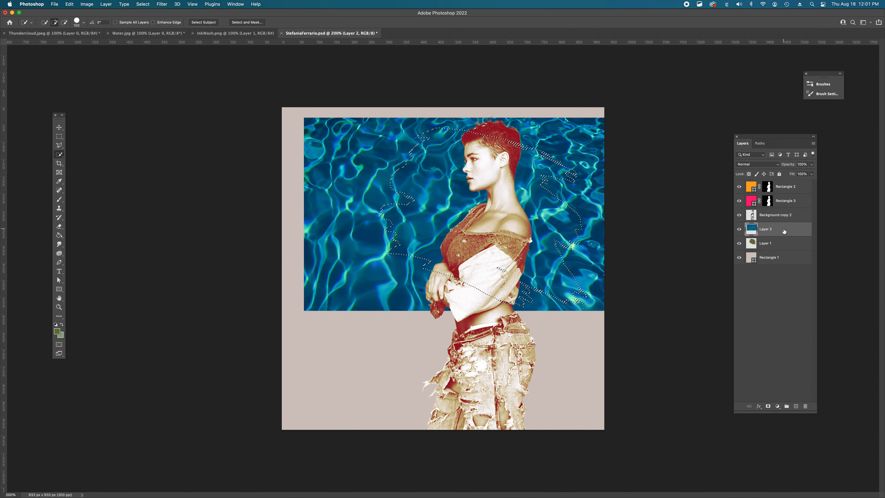
left_click(768, 407)
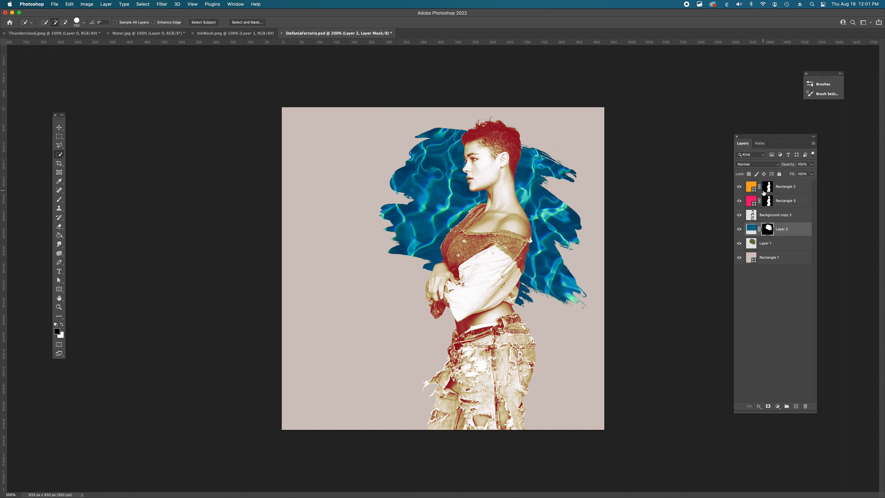
left_click(752, 229)
key("super+t")
left_click_drag(569, 230, 533, 248)
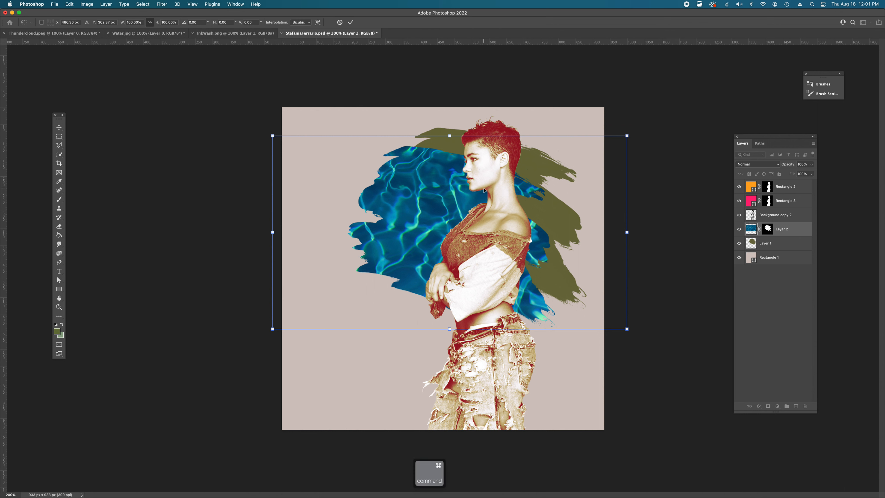
key("super+z")
key("Escape")
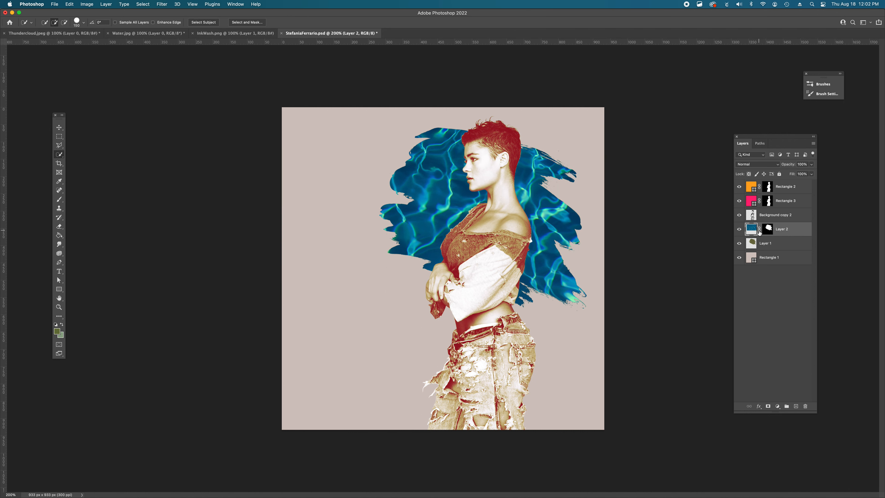
Unlink the water image on Layer 2 from its mask and shift it slightly within the brush shape.
left_click(759, 229)
key("super+t")
mouse_move(575, 221)
left_mouse_down()
mouse_move(551, 225)
mouse_move(563, 206)
mouse_move(573, 211)
mouse_move(556, 223)
left_mouse_up()
key("Return")
key("w")
Start transforming the water image alone, scaling it to about 91% and rotating it to about -158° inside the brush shape.
key("super+t")
left_click_drag(608, 111, 626, 149)
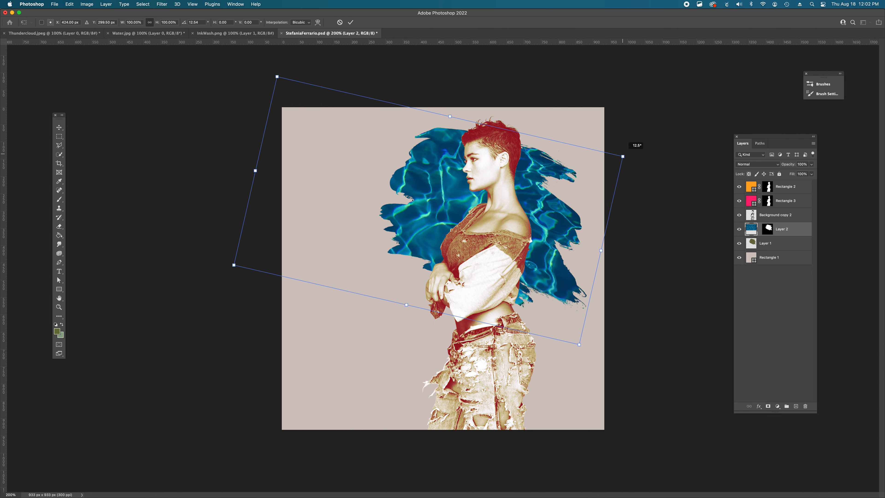
left_click_drag(233, 265, 267, 256)
left_click_drag(434, 205, 461, 204)
left_click_drag(662, 153, 284, 230)
left_click_drag(446, 202, 450, 209)
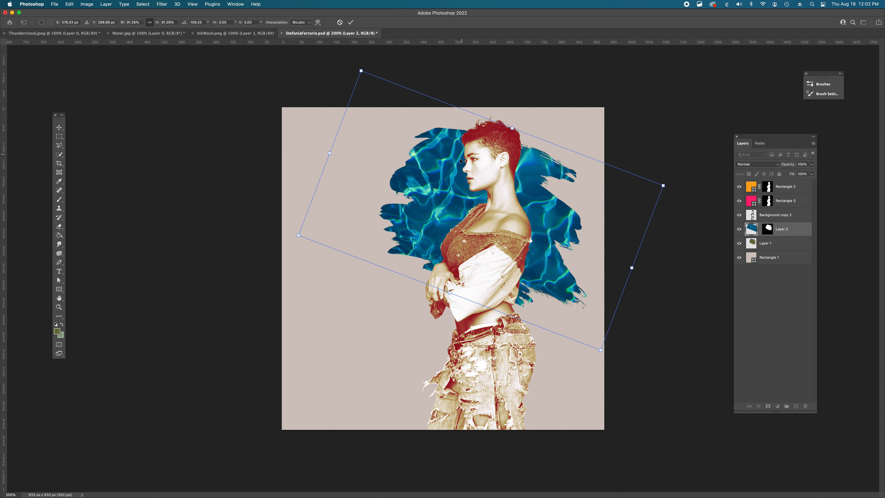
Rotate the water image to about -177.7° and reposition it behind the woman within the brush shape.
left_click_drag(452, 188, 438, 210)
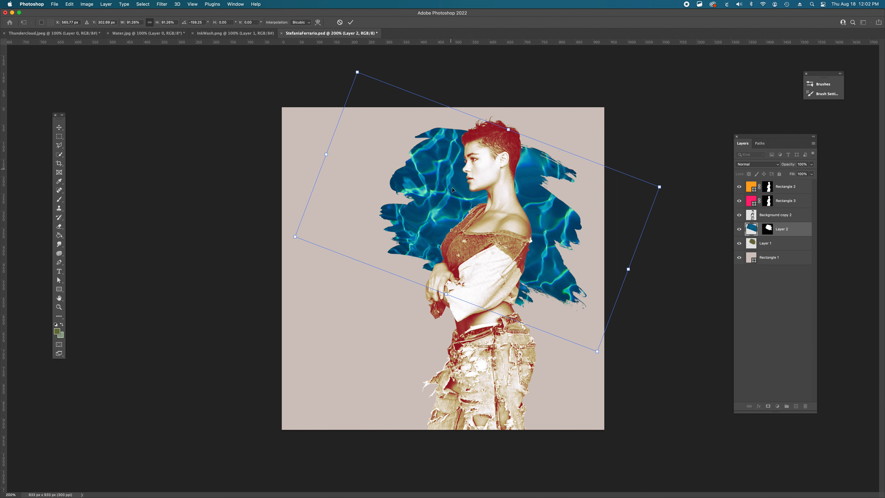
left_click_drag(640, 270, 636, 255)
mouse_move(448, 213)
left_mouse_down()
mouse_move(461, 198)
mouse_move(440, 226)
left_mouse_up()
mouse_move(457, 182)
left_mouse_down()
mouse_move(434, 191)
mouse_move(456, 177)
left_mouse_up()
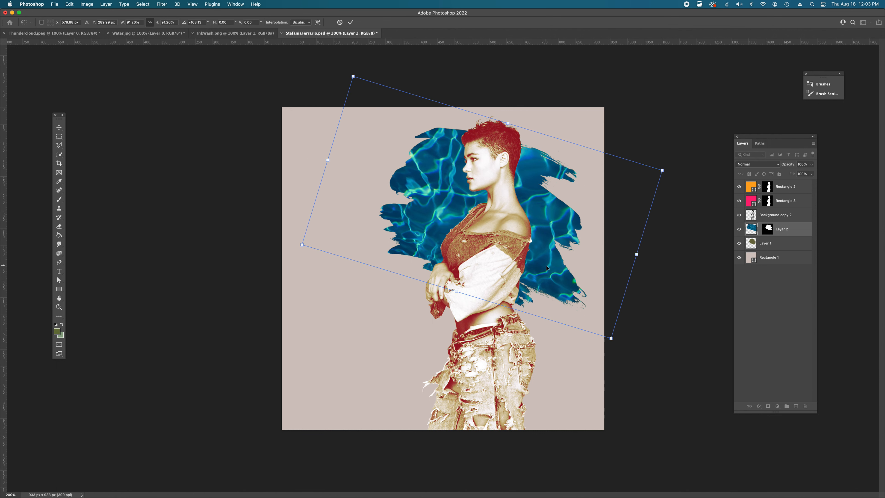
left_click_drag(641, 255, 643, 214)
left_click_drag(432, 191, 447, 190)
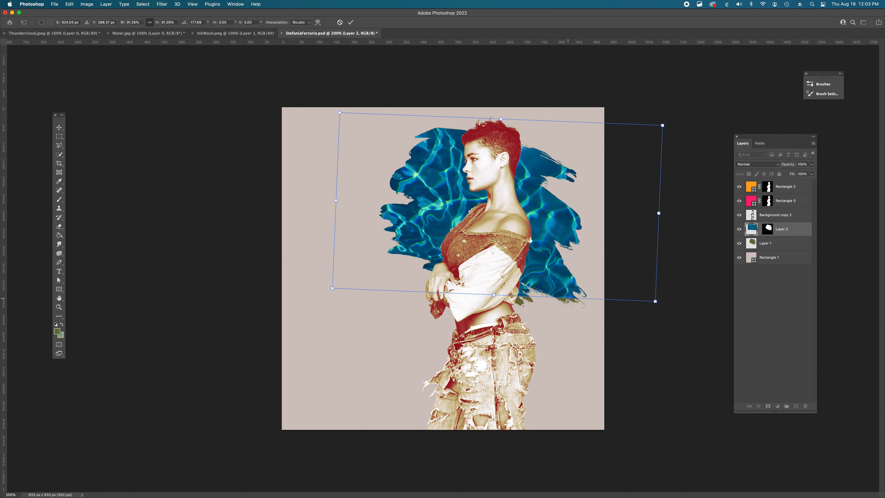
Scale the water image to about 102%, position it to fill the brush shape down to its lower edge, and apply the transform.
left_click_drag(494, 295, 494, 311)
left_click_drag(548, 282, 548, 275)
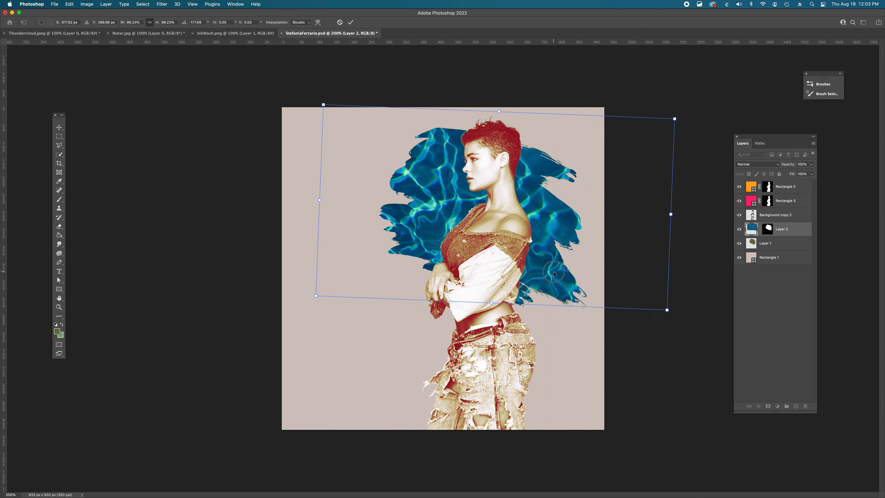
left_click_drag(554, 274, 554, 275)
key("super+z")
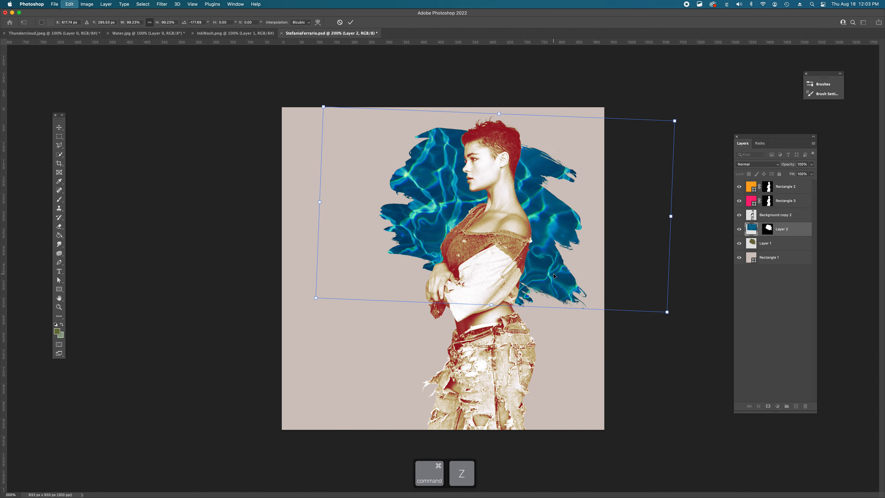
left_click_drag(491, 305, 491, 310)
left_click_drag(554, 285, 555, 281)
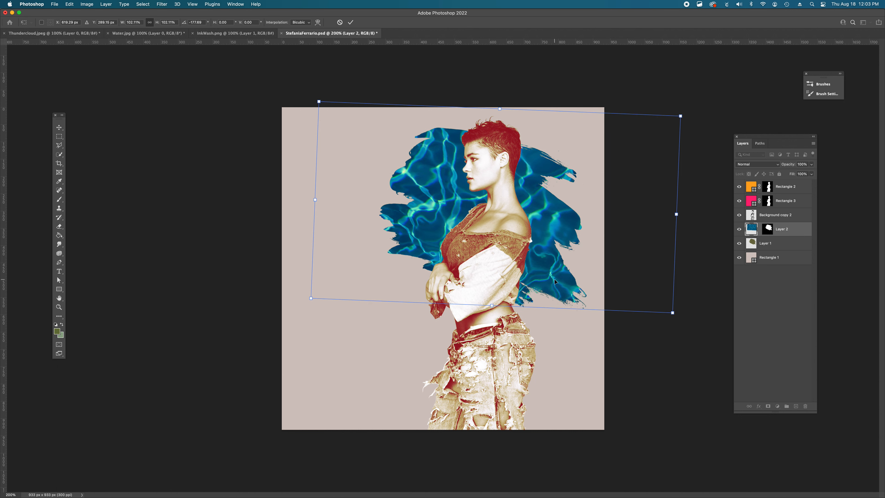
key("Return")
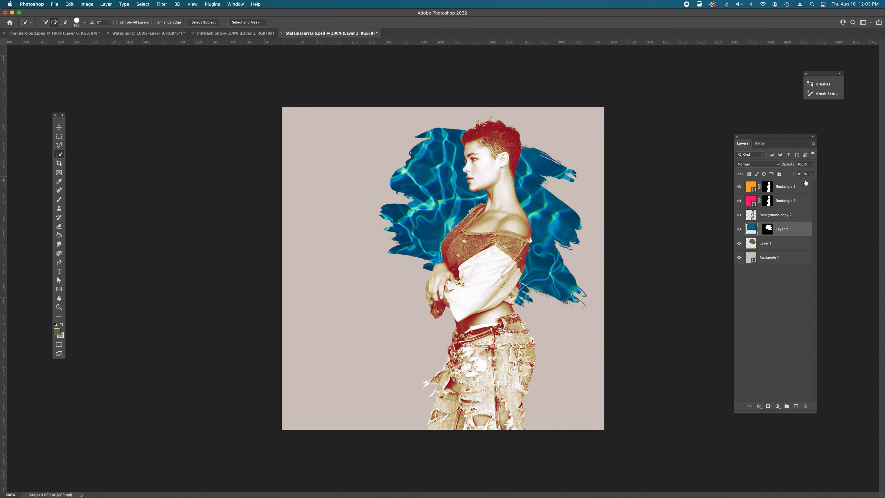
Set the water layer to 42% opacity with the Linear Light blend mode.
left_click(812, 165)
left_click_drag(801, 173, 793, 174)
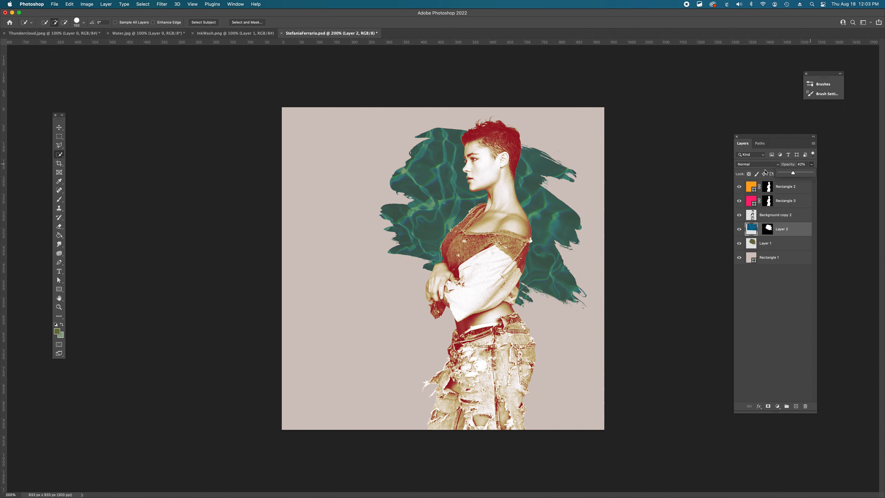
left_click(756, 164)
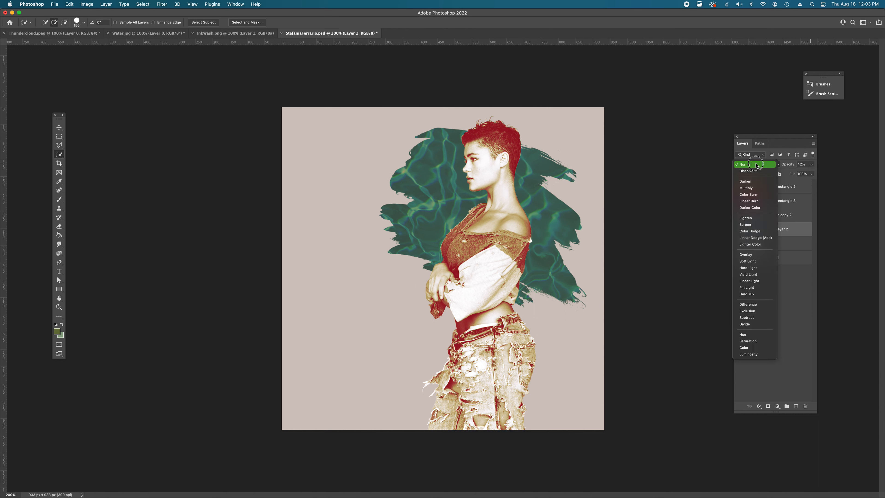
left_click(746, 282)
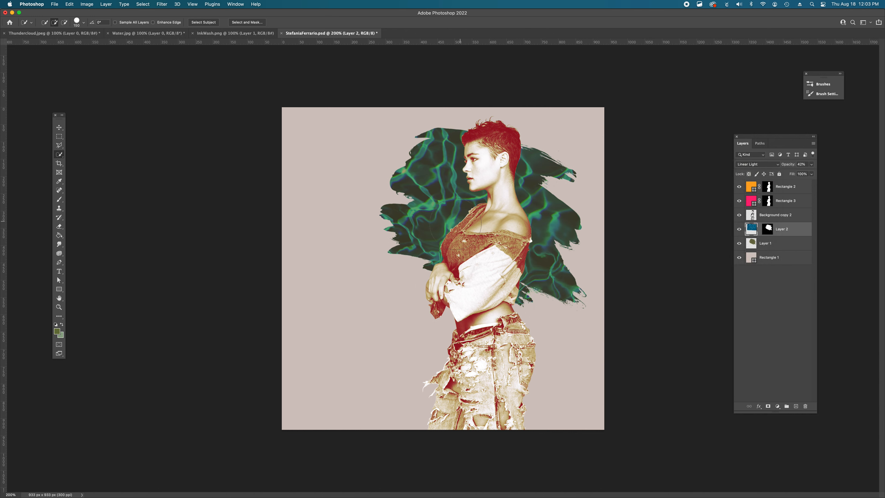
Lower the water layer's opacity to about 20% so it becomes a subtle texture over the green ink wash, and deselect the layer.
left_click(812, 164)
left_click_drag(794, 173, 787, 174)
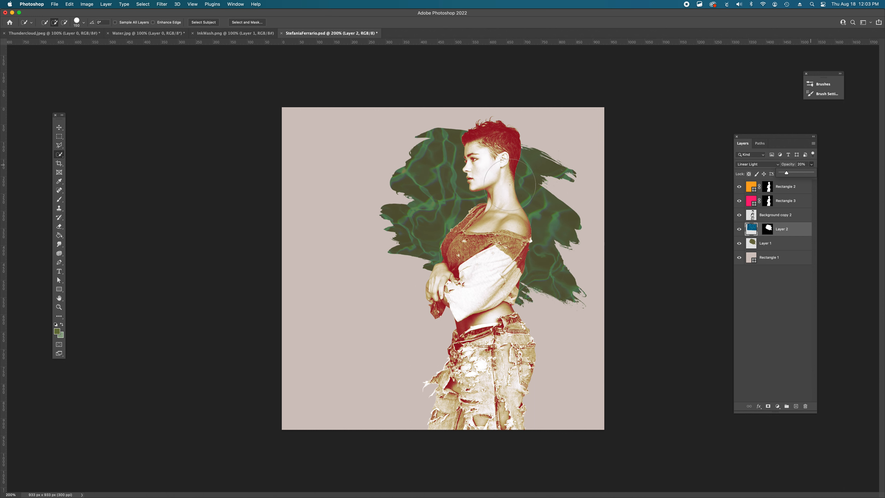
mouse_move(786, 173)
left_mouse_down()
mouse_move(815, 174)
mouse_move(784, 174)
left_mouse_up()
left_click(781, 174)
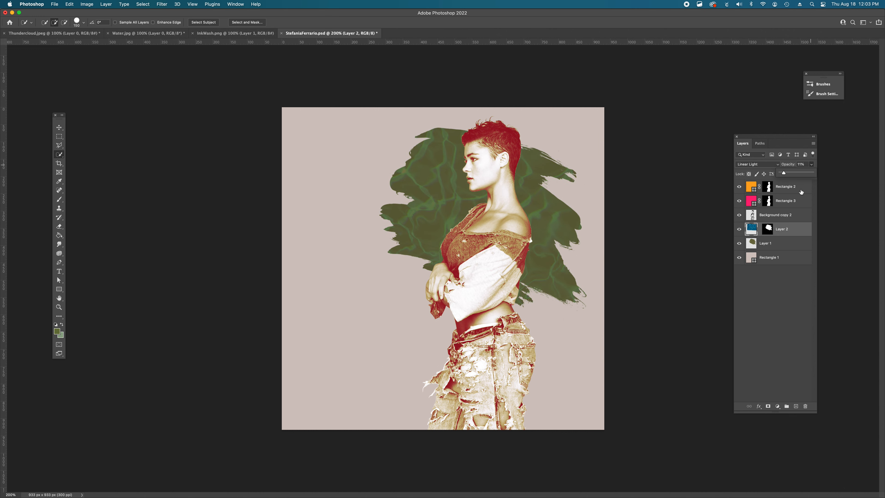
left_click(784, 174)
left_click_drag(784, 174, 787, 175)
left_click(777, 313)
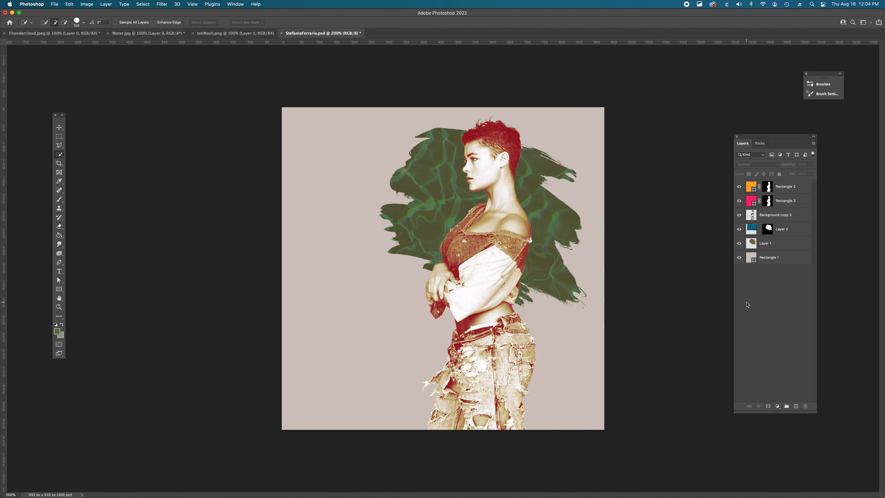
Copy the Thundercloud.jpeg image into the composition with the Move tool.
left_click(38, 32)
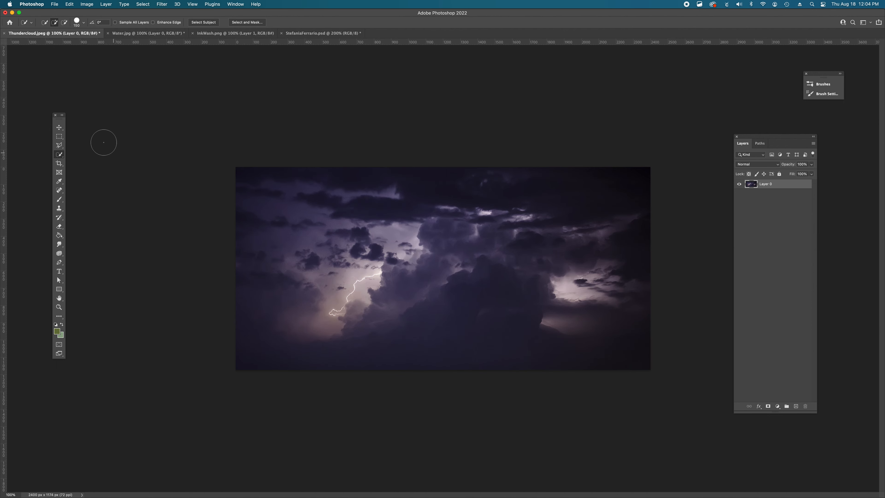
left_click(59, 128)
left_click_drag(549, 280, 441, 146)
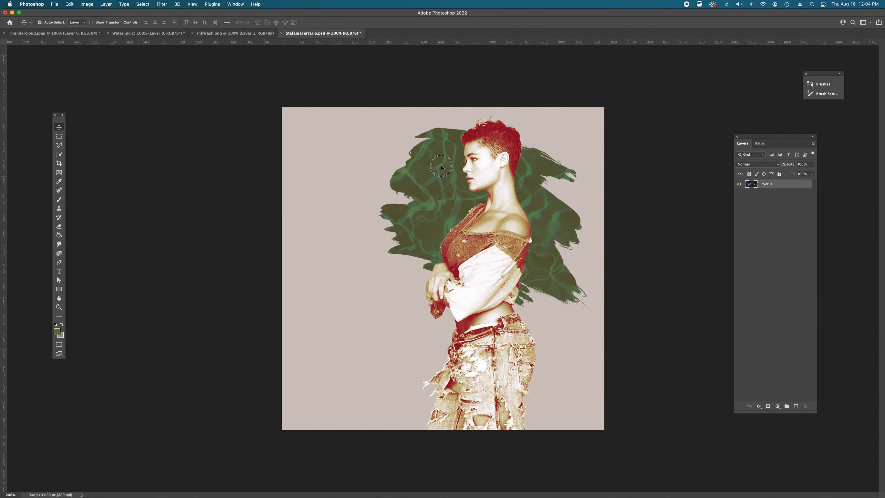
left_click_drag(438, 250, 438, 251)
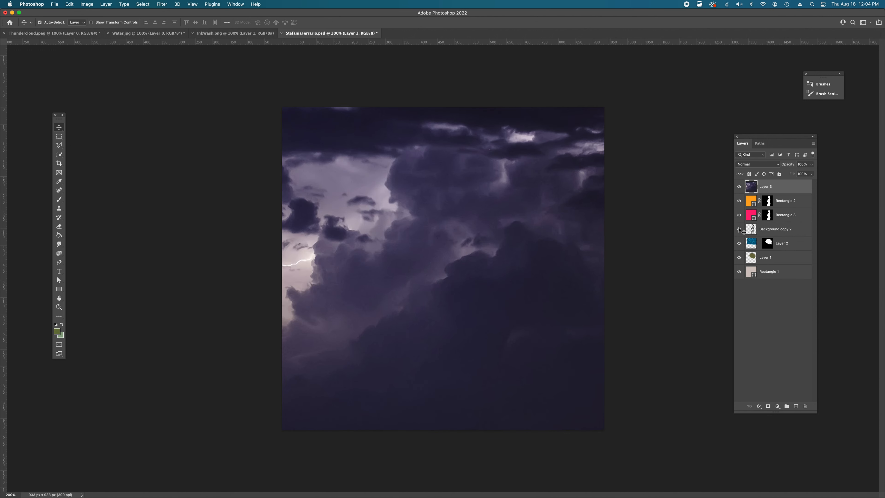
Place the thundercloud layer between Layer 1 and Rectangle 1, and reposition it so the lightning bolt sits left of the woman.
left_click_drag(775, 187, 776, 265)
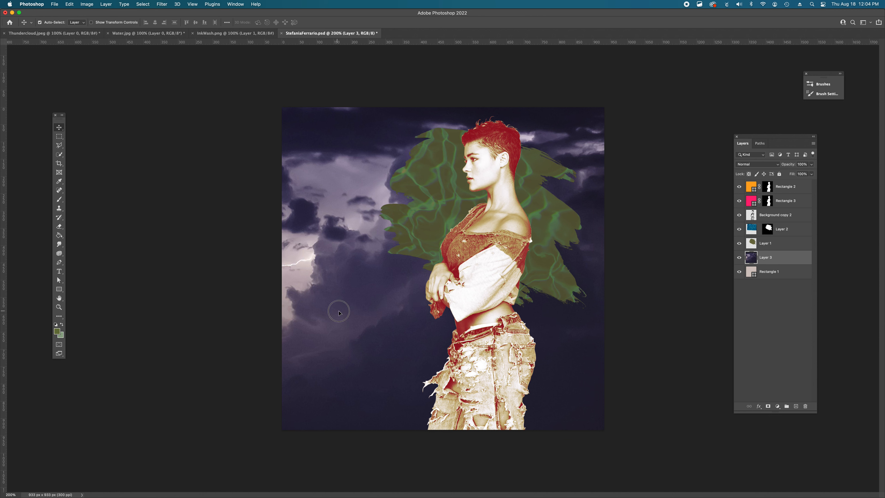
left_click_drag(450, 323, 417, 295)
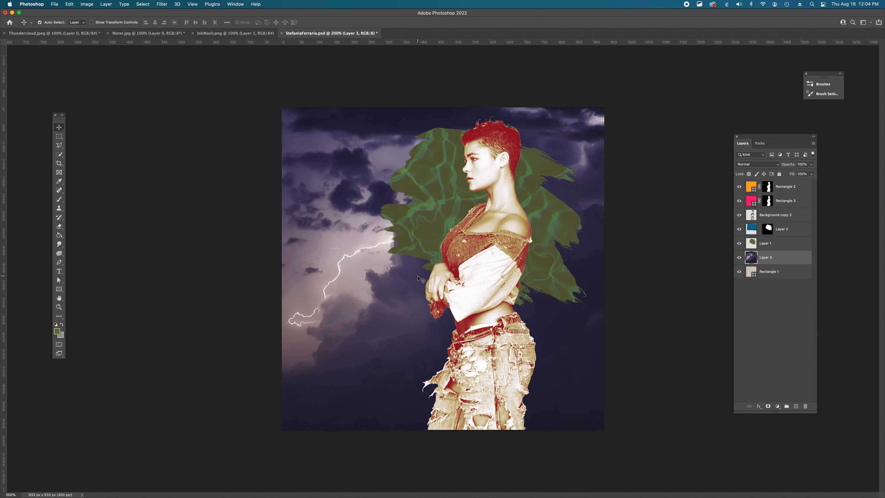
left_click_drag(371, 311, 371, 315)
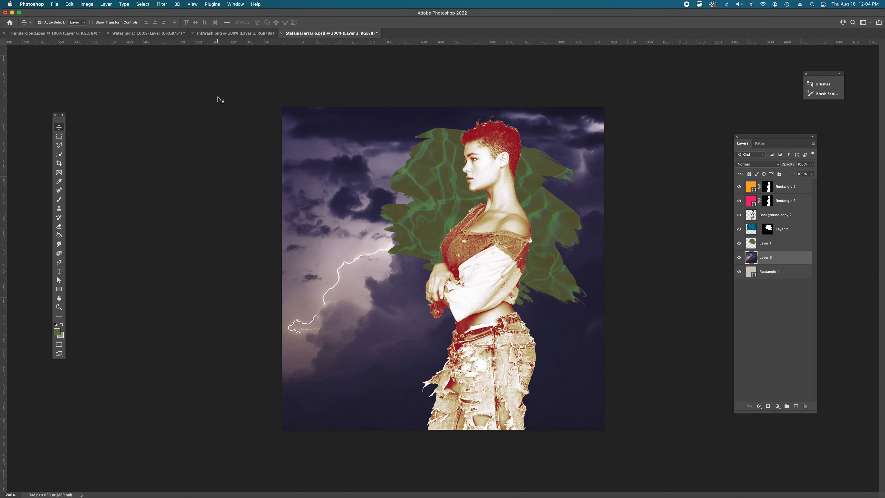
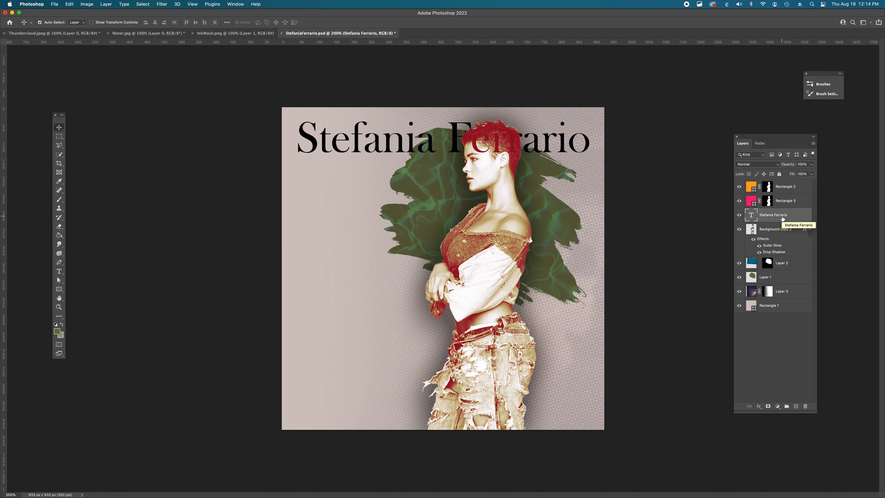
Bring the title text layer to the top of the stack, rotate it 90° clockwise and place it vertically along the canvas's left side.
left_click_drag(783, 219, 780, 183)
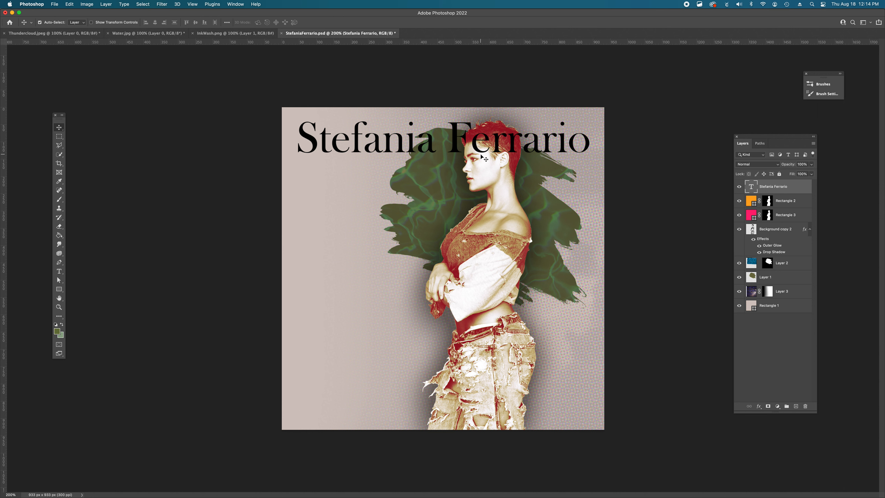
key("super+t")
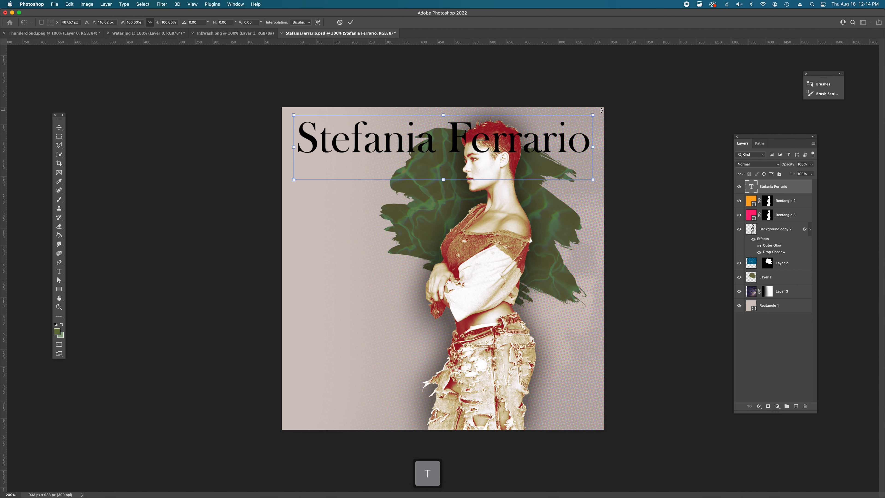
left_click_drag(602, 110, 471, 254)
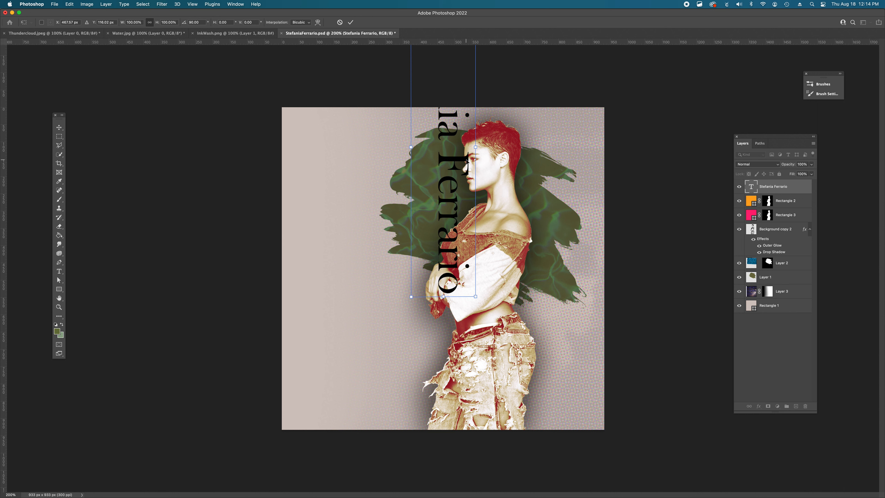
left_click_drag(462, 163, 331, 278)
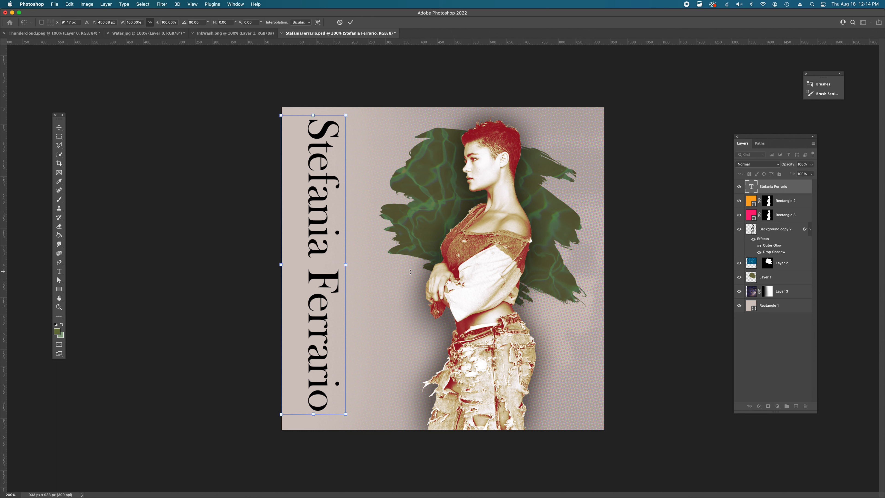
key("Return")
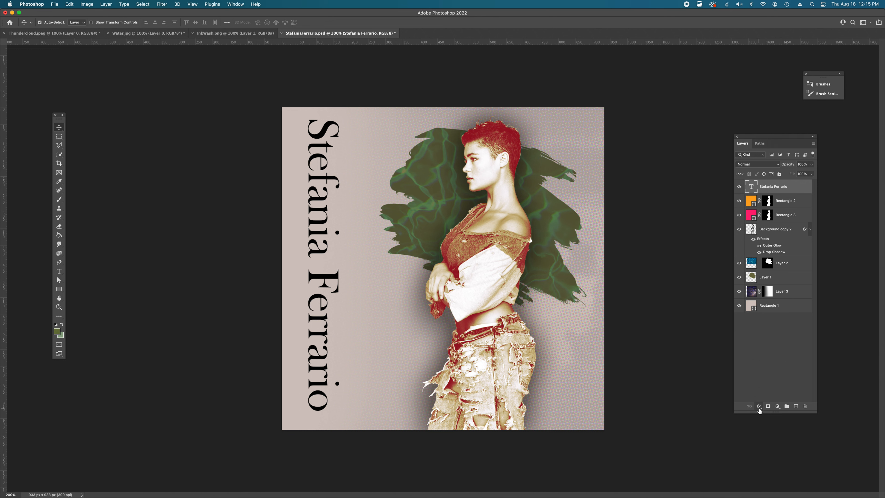
Add a Gradient Overlay effect to the title text, keeping the Layer Style dialog clear of the lettering.
left_click(759, 410)
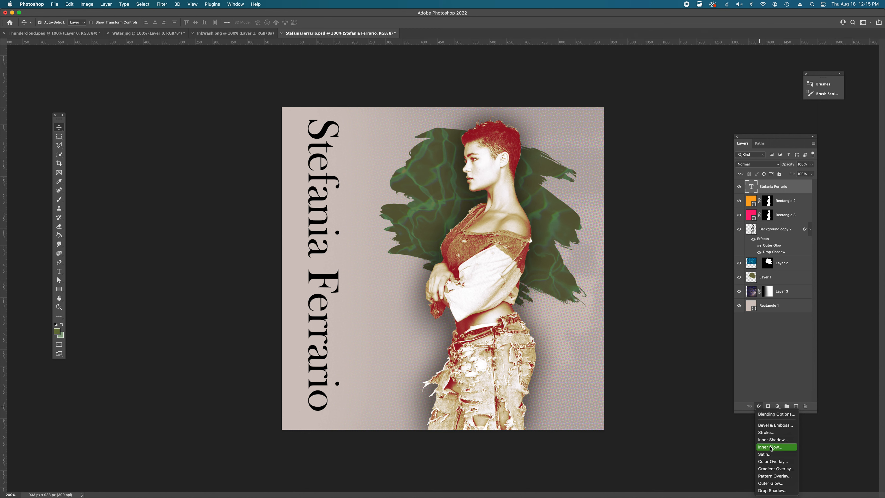
left_click(771, 469)
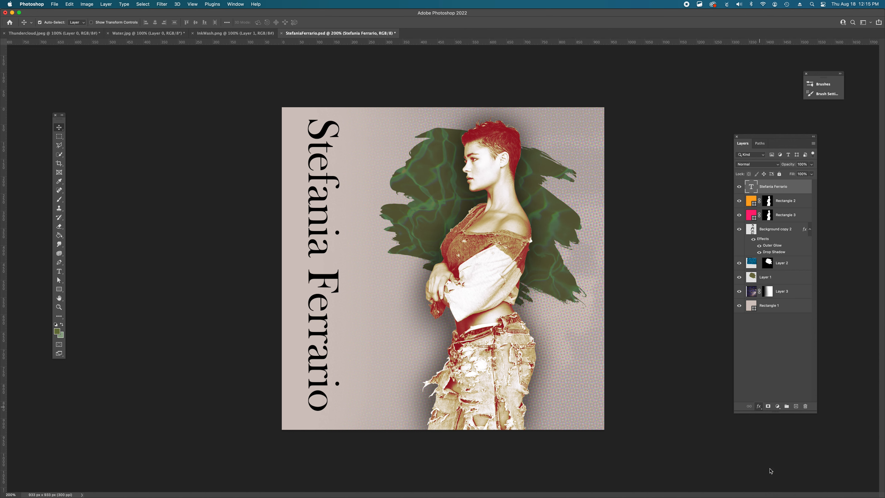
left_click_drag(327, 76, 827, 65)
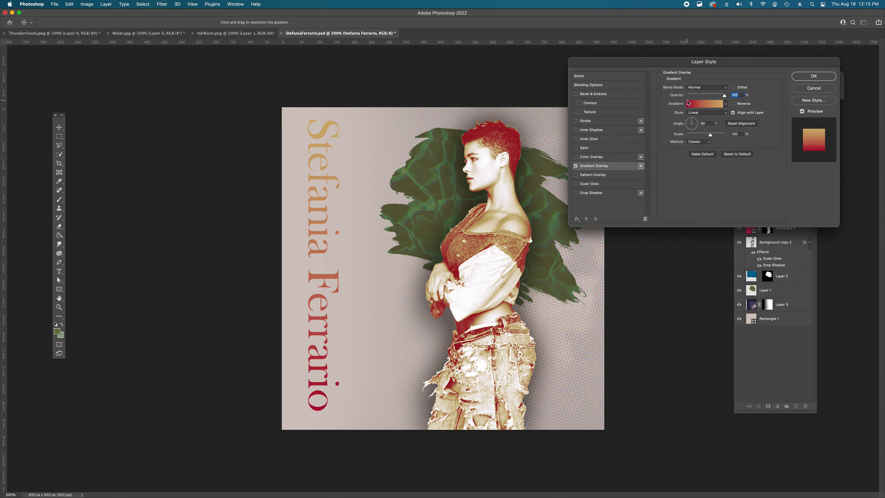
Edit the overlay's gradient and set its starting colour stop to black (000000).
left_click(726, 104)
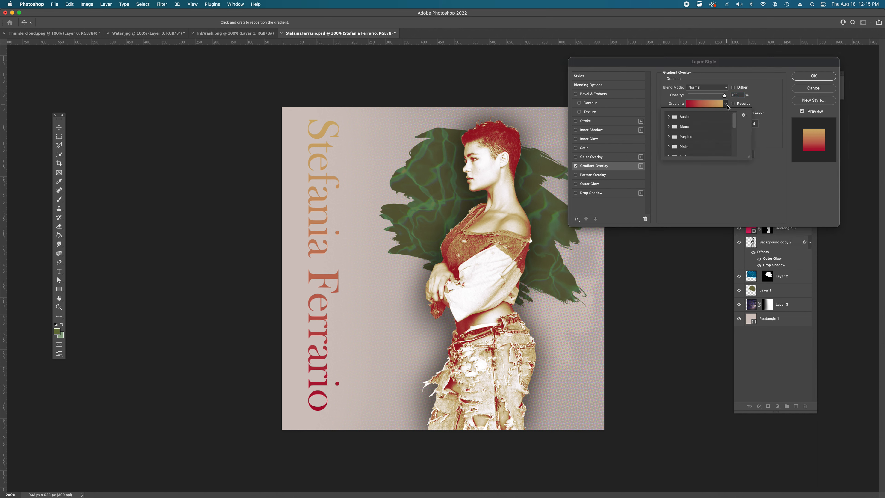
left_click(705, 104)
left_click(566, 207)
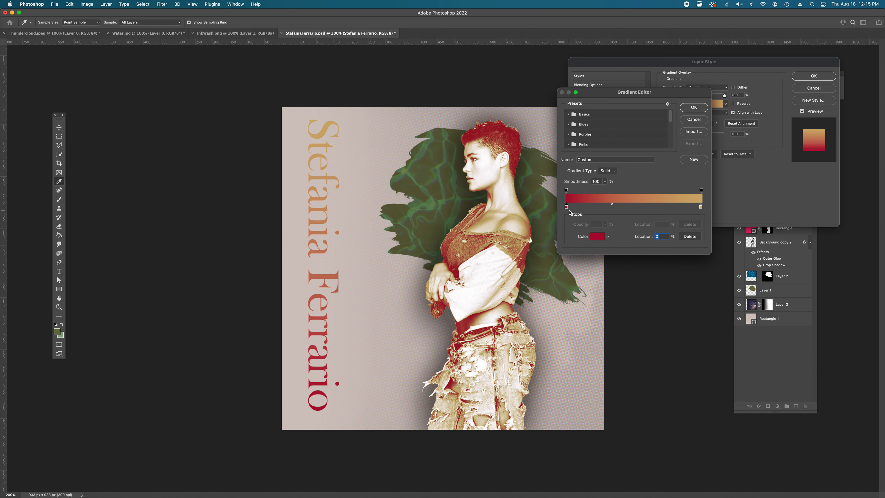
double_click(567, 207)
left_click_drag(136, 177, 91, 186)
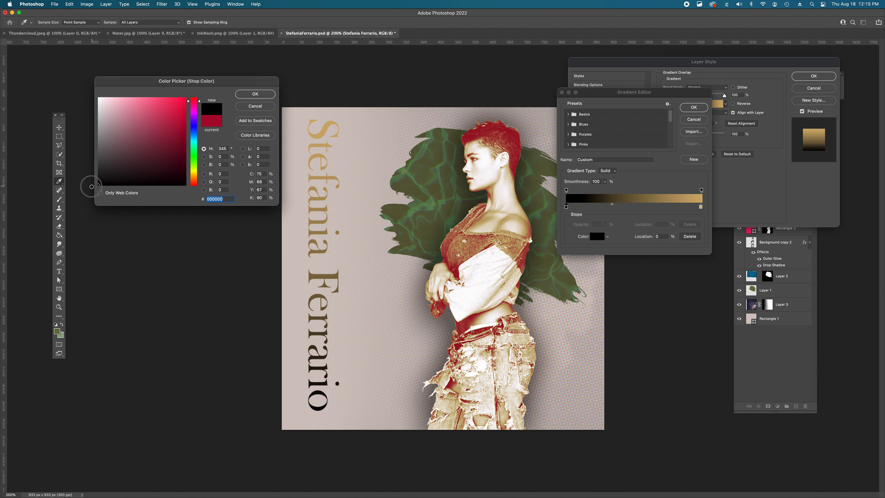
left_click(249, 96)
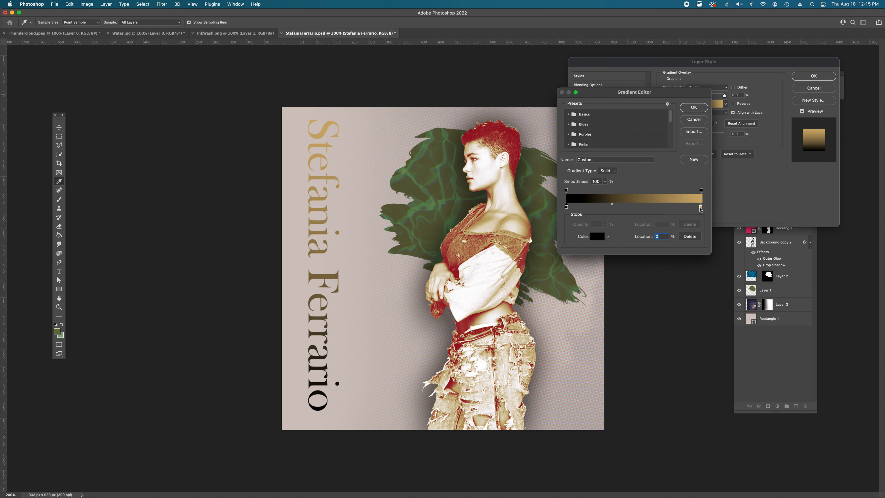
left_click(700, 207)
double_click(701, 208)
left_click(99, 98)
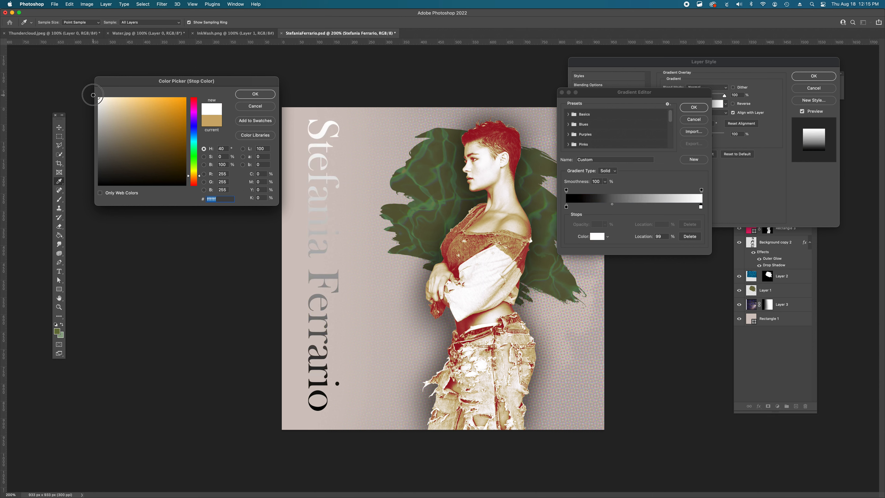
left_click(255, 94)
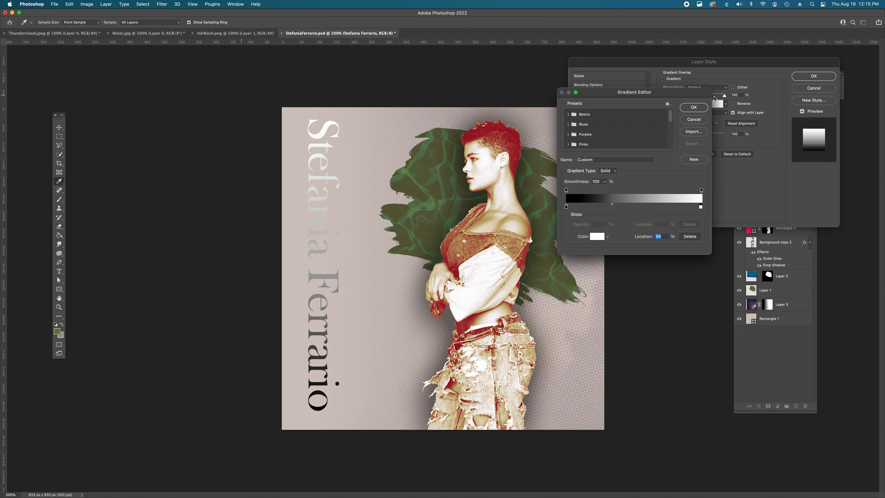
left_click(702, 120)
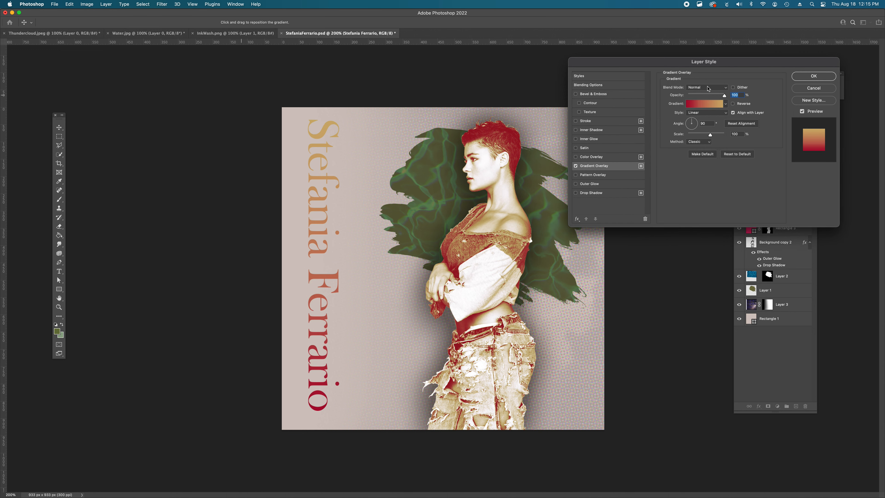
Reopen the overlay gradient and set its starting stop to a dark red (9b1324) sampled from the woman's image.
left_click(704, 104)
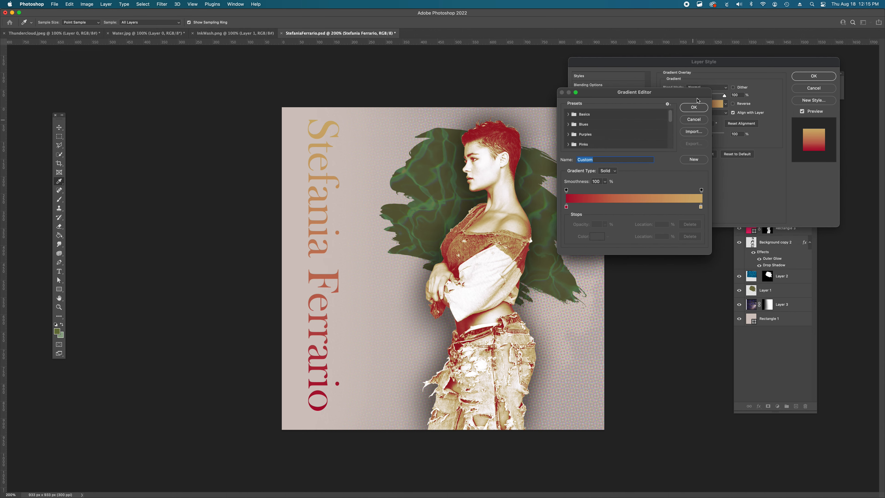
left_click_drag(698, 94, 706, 81)
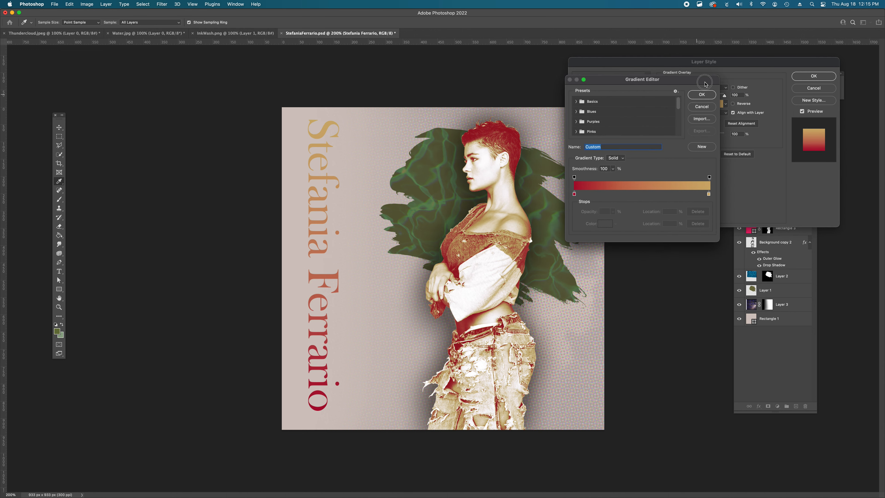
double_click(574, 194)
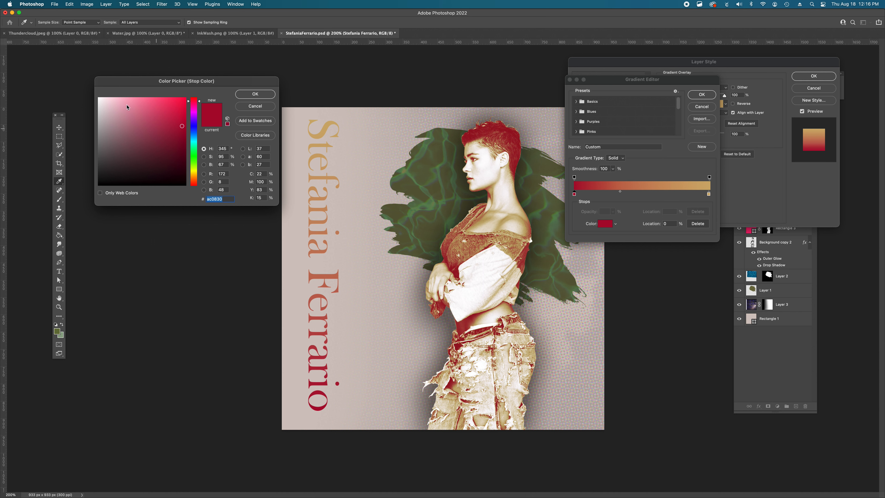
left_click(473, 141)
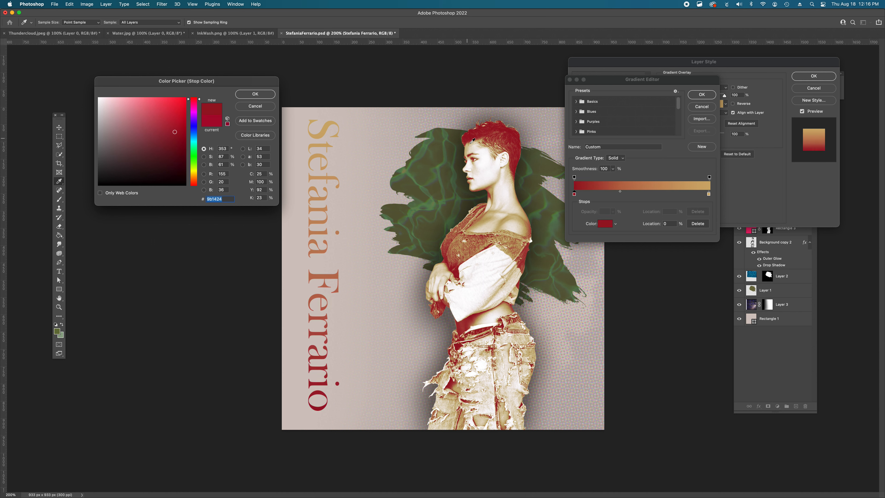
left_click(470, 320)
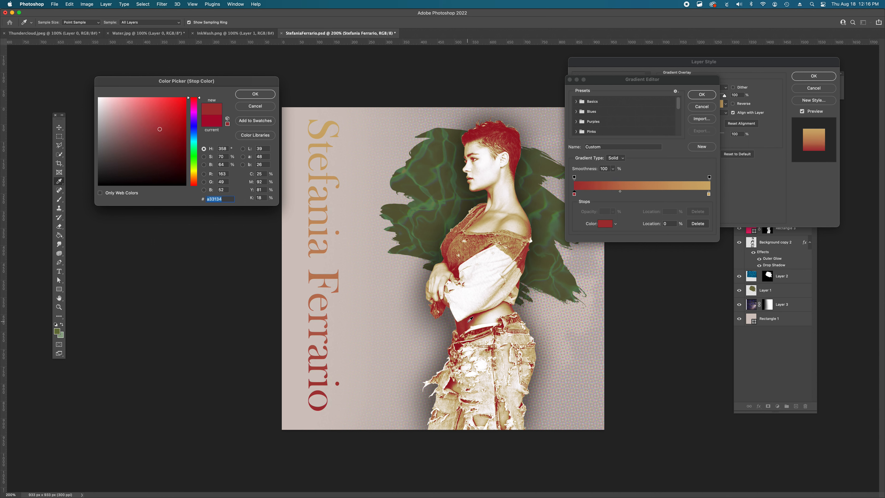
left_click(482, 327)
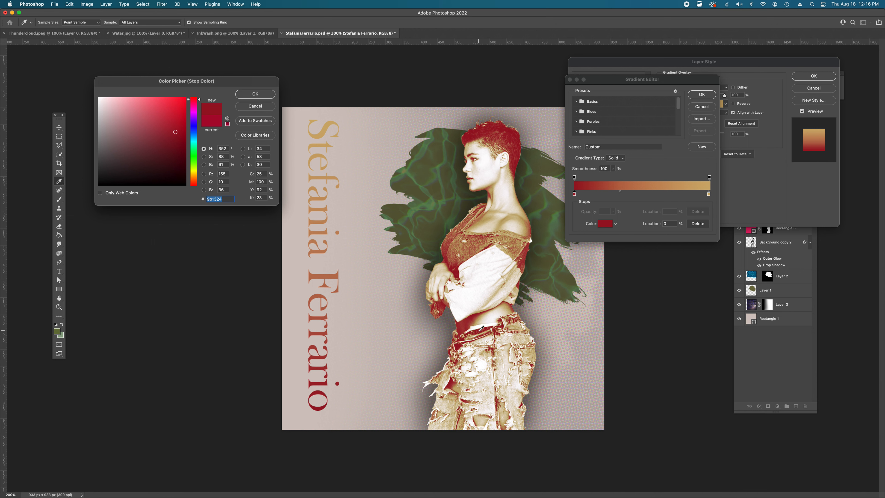
left_click(258, 93)
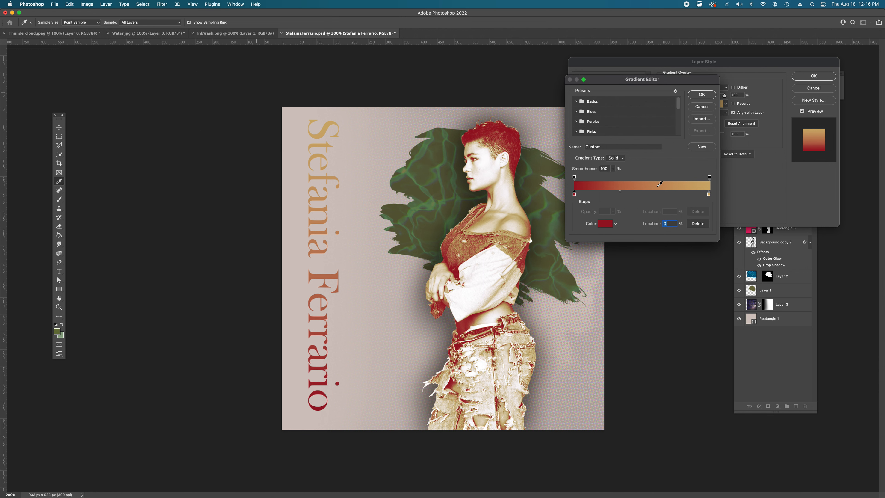
Set the gradient's ending colour stop to a darker gold (ba9761) sampled from the woman's image.
double_click(709, 194)
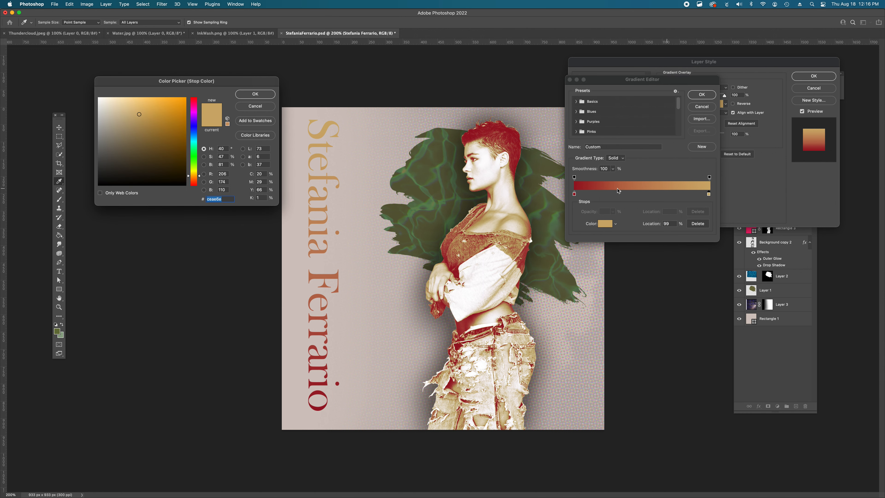
left_click(511, 306)
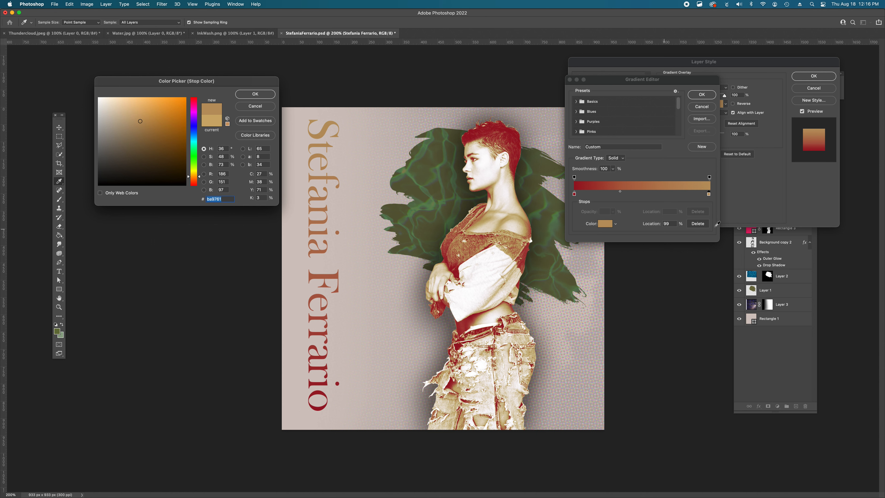
left_click_drag(621, 191, 629, 192)
left_click(255, 94)
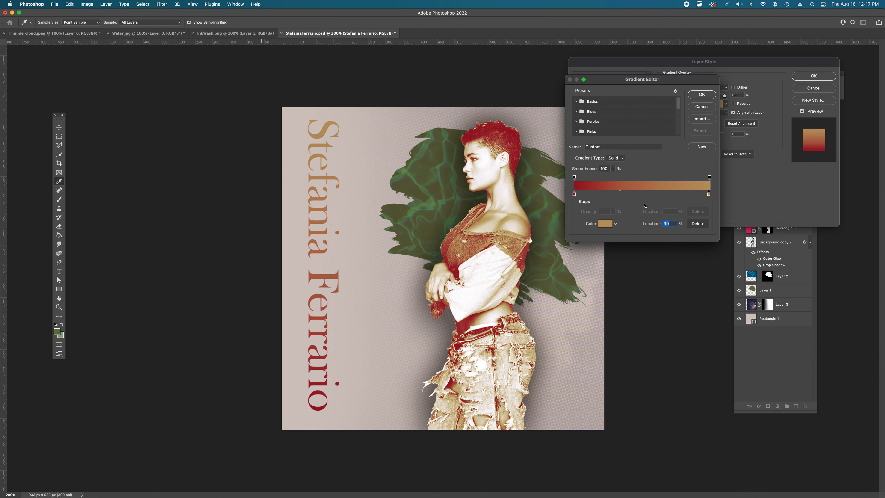
Shift the gradient's colour midpoint to 55%, removing any extra colour stops created along the way.
left_click(620, 192)
left_click_drag(620, 191, 655, 194)
left_click(660, 194)
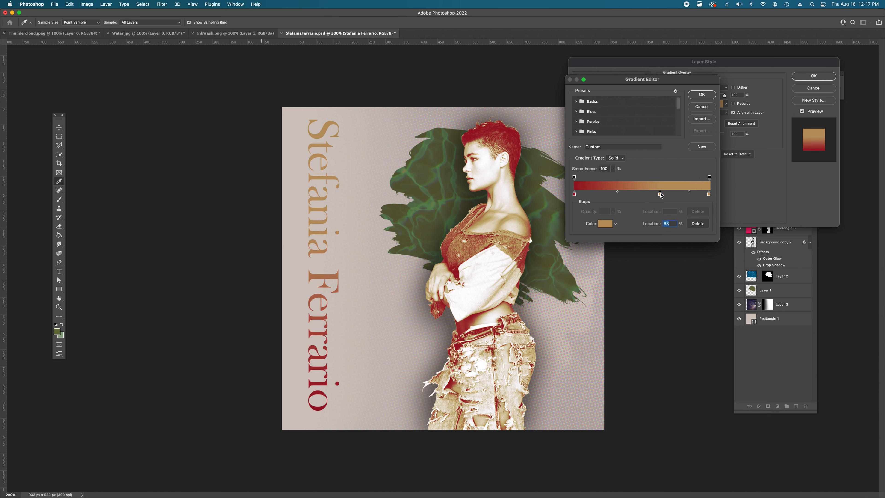
left_click_drag(660, 195, 664, 207)
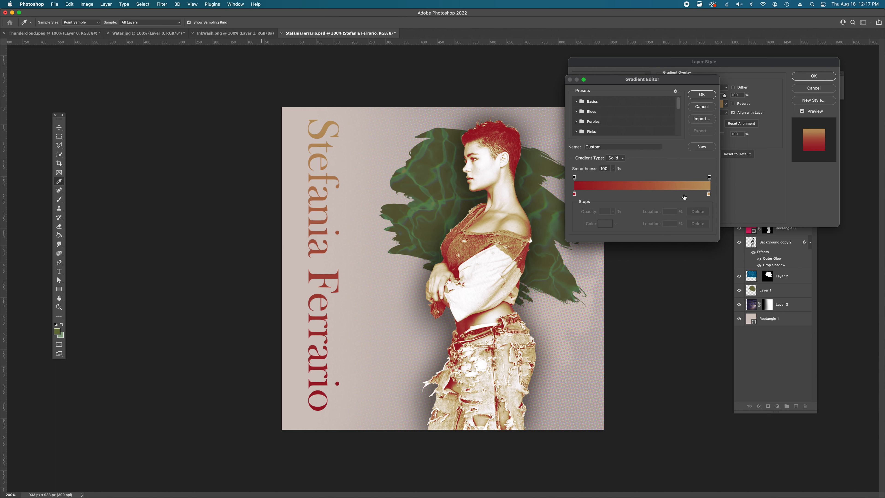
left_click(709, 195)
left_click(653, 192)
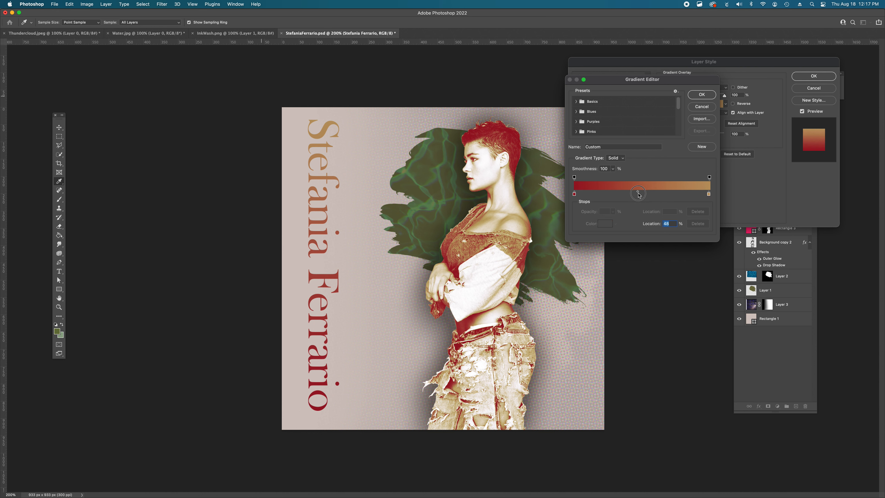
left_click(670, 194)
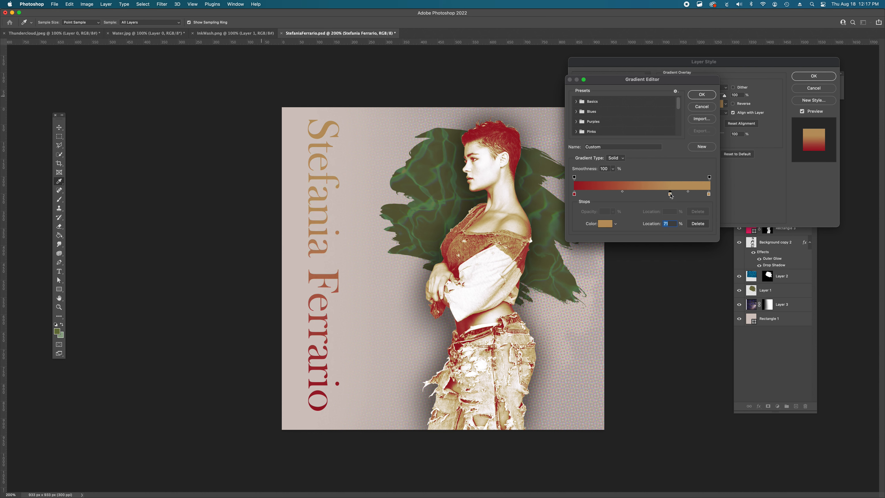
left_click_drag(669, 198, 648, 194)
left_click(709, 194)
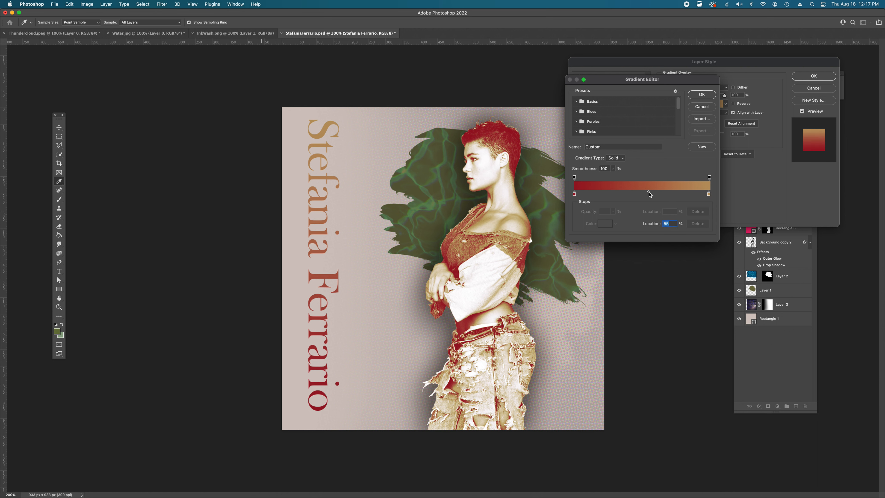
Remove the stray colour stop at 51% and nudge the midpoint slightly further towards the gold end.
left_click(641, 194)
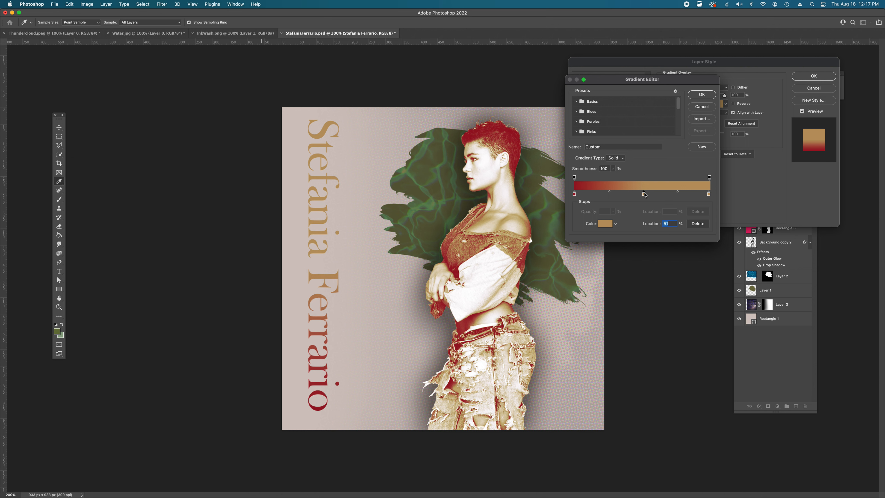
left_click_drag(642, 194, 642, 209)
left_click(709, 195)
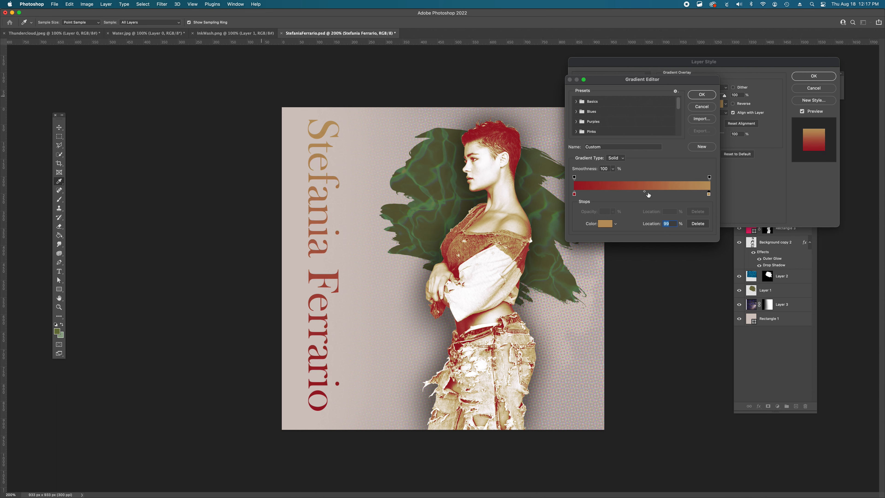
left_click(646, 192)
left_click_drag(651, 193, 653, 192)
Resample the starting stop's colour from the red edge of the woman's sleeve and accept the gradient.
left_click(574, 194)
left_click(524, 261)
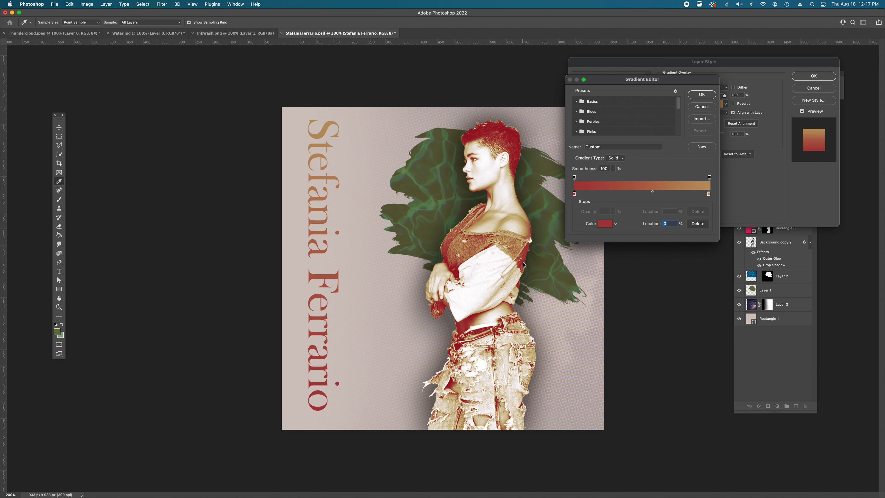
left_click(709, 95)
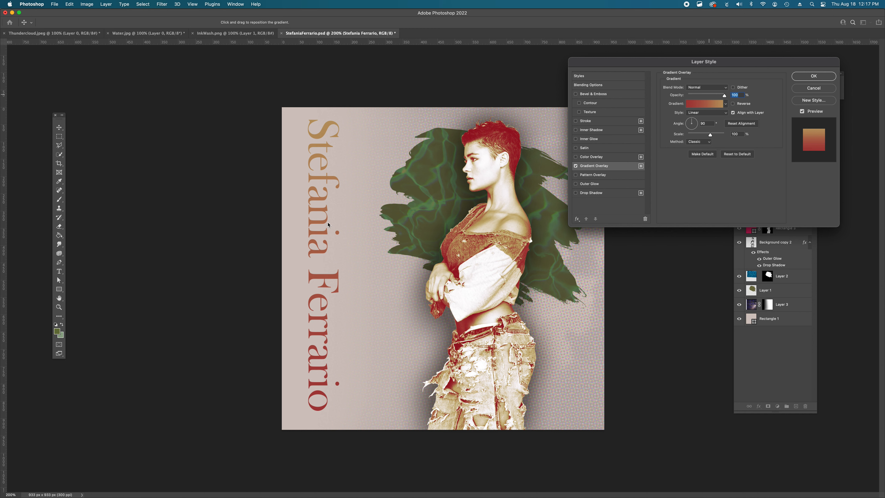
Try other angles for the Gradient Overlay, set the angle back to 90°, and apply the layer style.
left_click(699, 126)
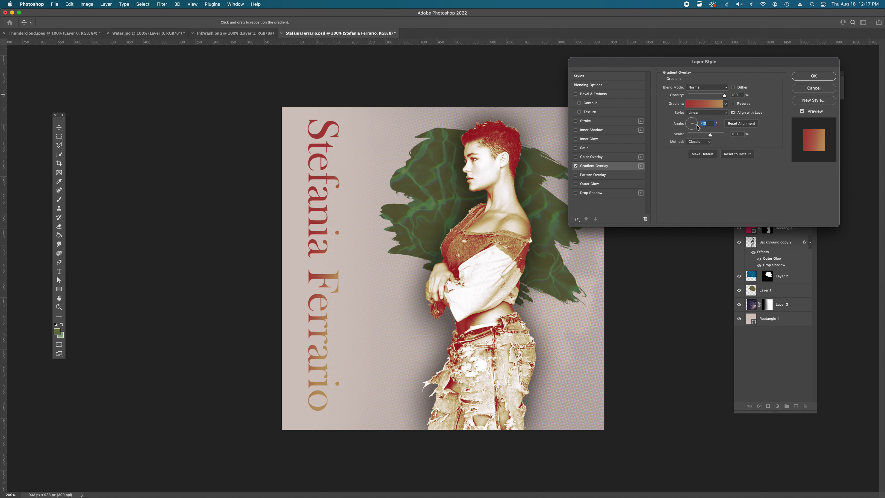
left_click_drag(696, 127, 691, 131)
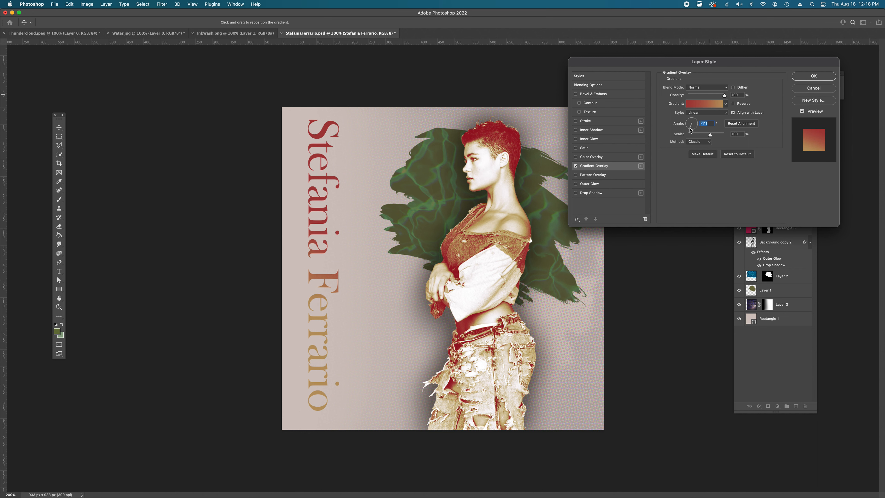
left_click(692, 119)
left_click_drag(706, 122, 692, 123)
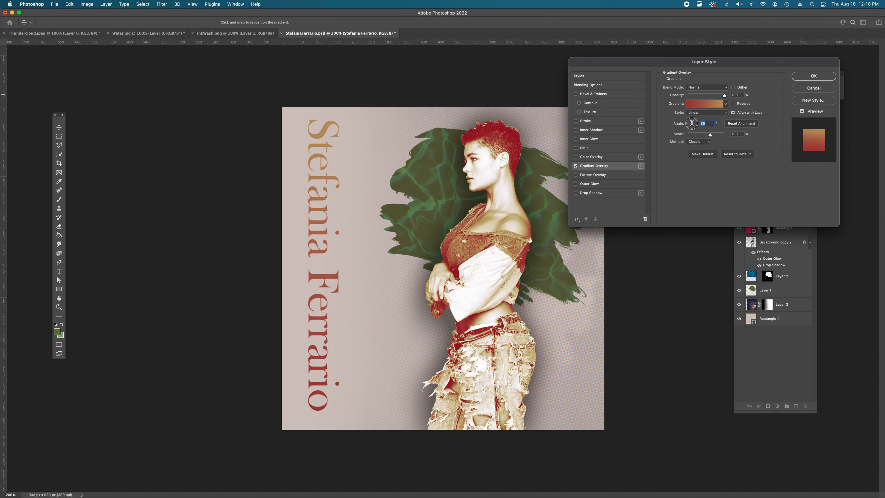
type("90")
left_click(817, 76)
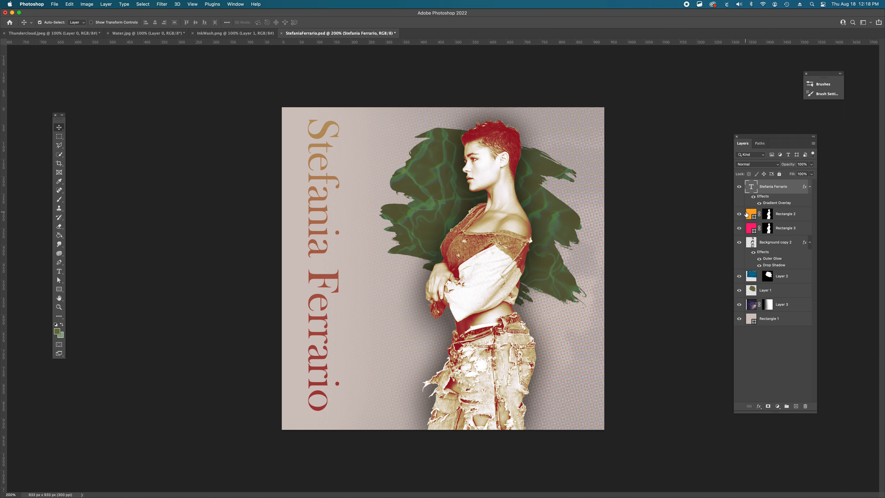
Duplicate the Background copy 2 layer, place the duplicate at the top of the stack, and hide its effects.
left_click(793, 245)
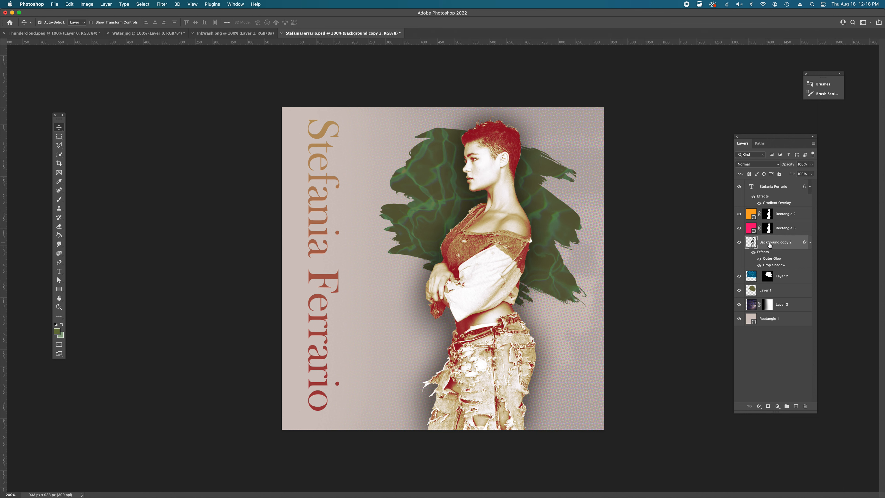
left_click_drag(781, 244, 796, 406)
left_click_drag(769, 245, 767, 184)
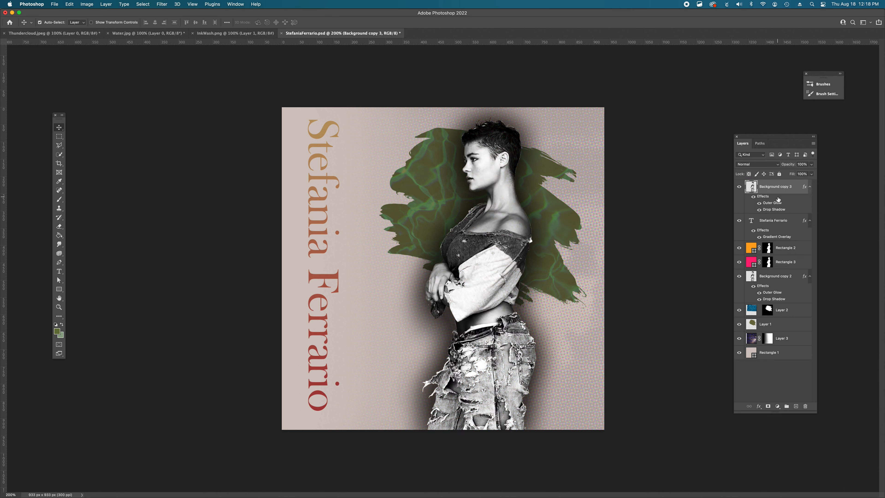
left_click(753, 197)
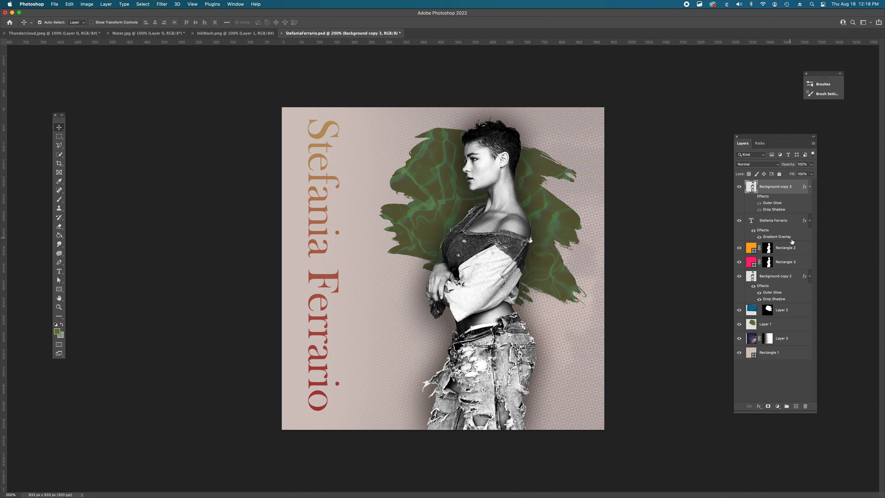
Group all layers from the title text down to Rectangle 1, leaving Background copy 3 outside the group.
left_click(794, 221)
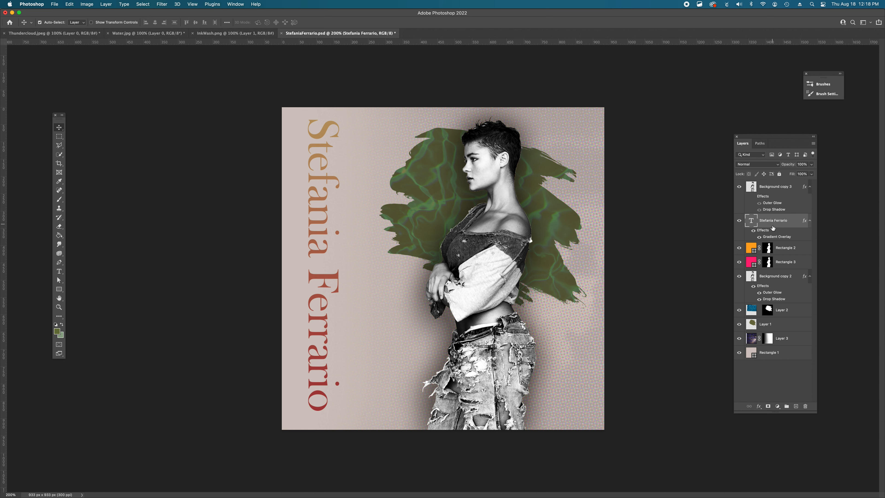
left_click(787, 355, "shift")
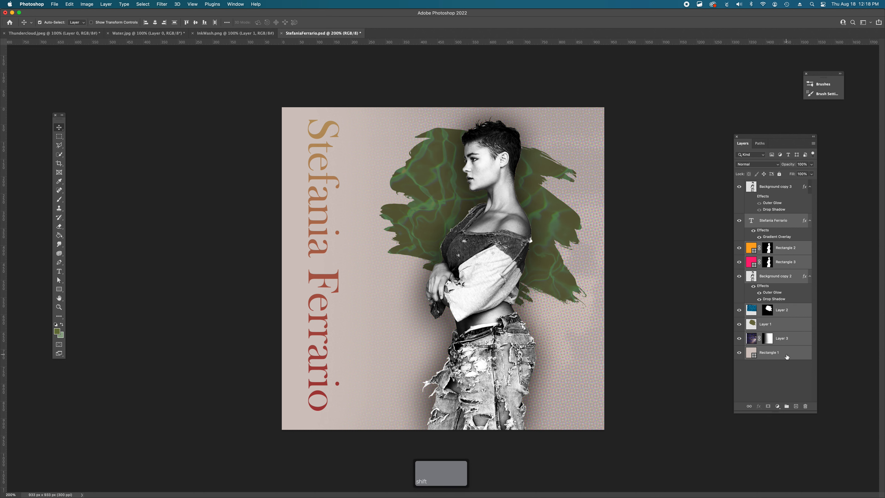
key("super+g")
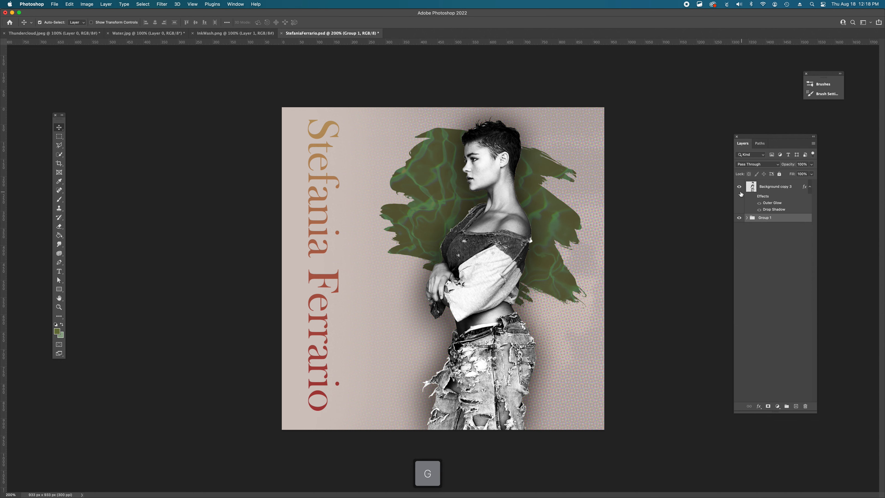
Compare the untinted cut-out with the finished composition by toggling Background copy 3 and Group 1, leaving only Group 1 shown.
left_click(739, 221)
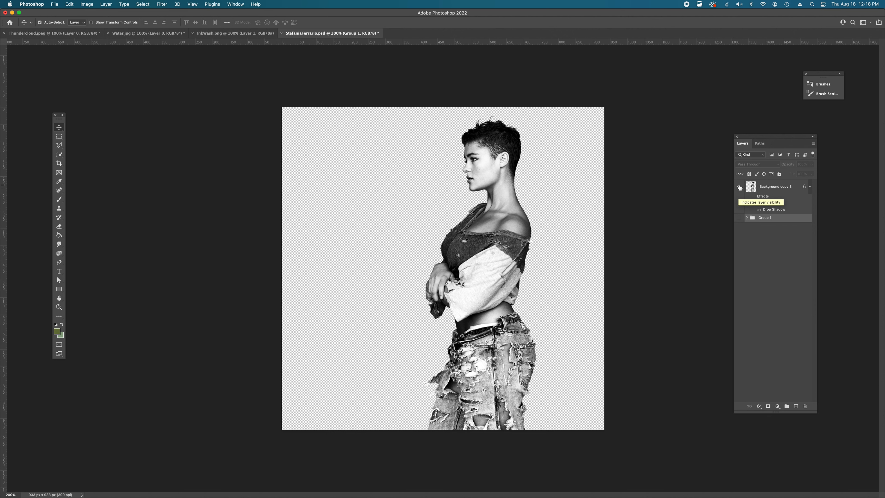
left_click(740, 188)
left_click(739, 217)
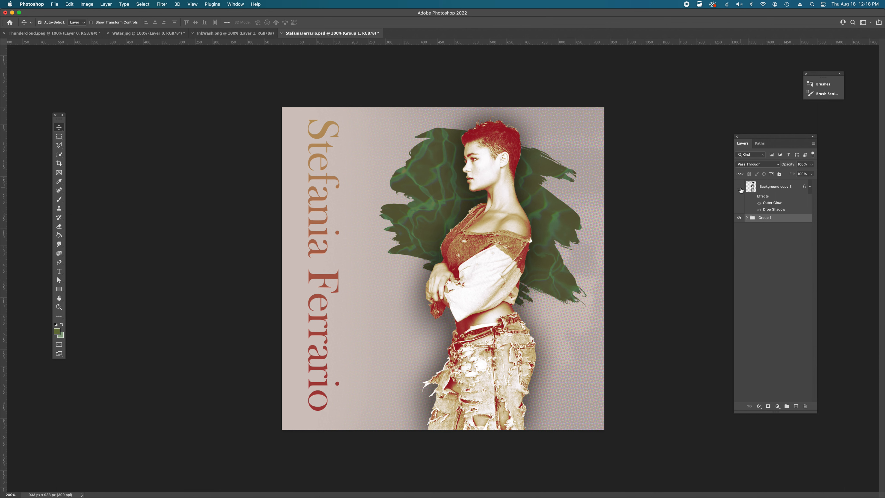
left_click(740, 189)
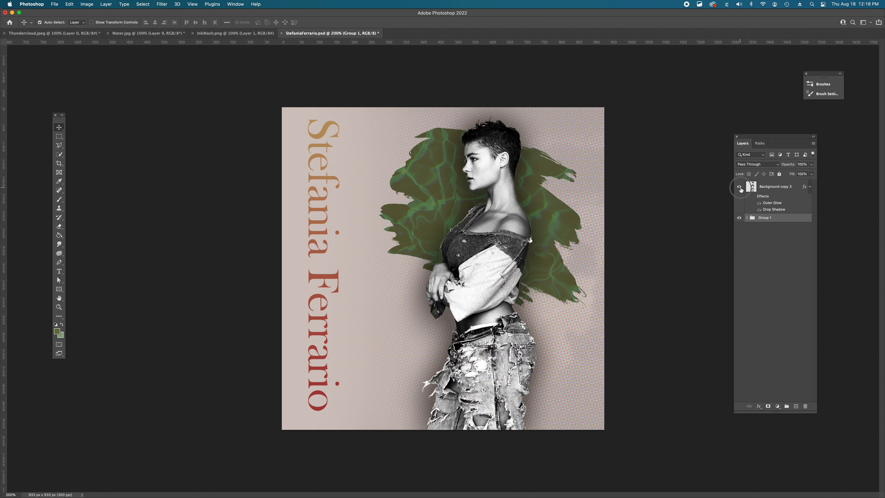
left_click(741, 189)
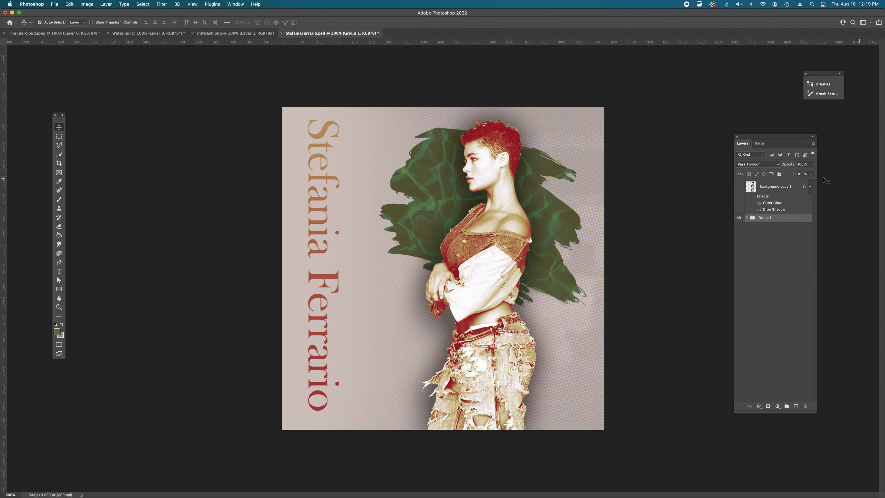
left_click(741, 188)
left_click(741, 188)
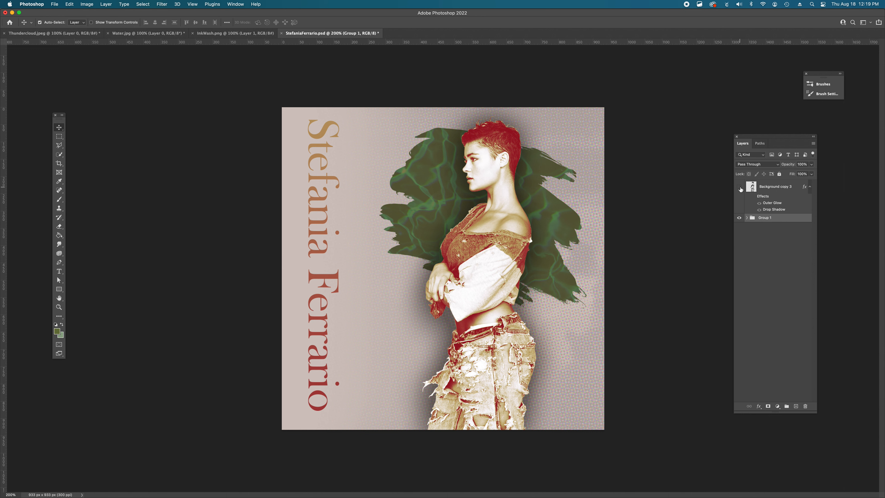